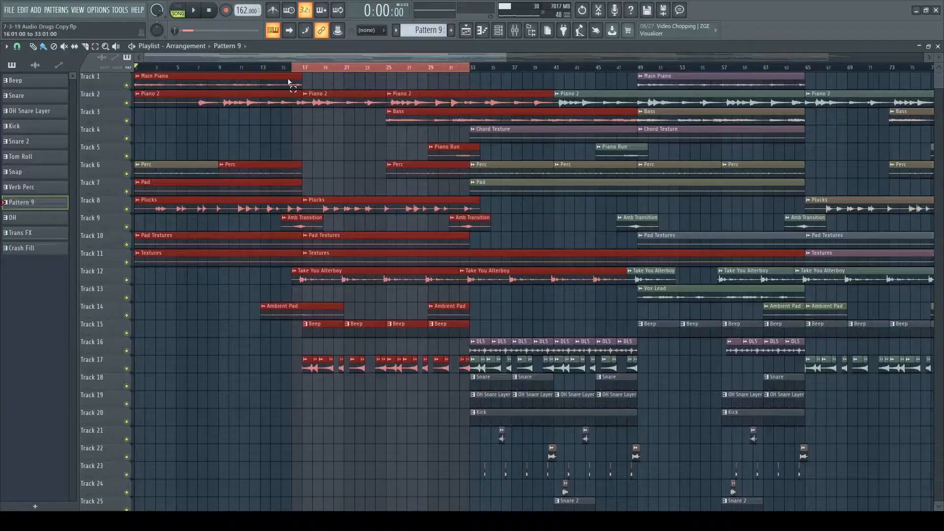
# - Clear the clip selection in the playlist and select the Take You Alterboy clips on track 12 between bars 15 and 33
pyautogui.click(308, 84)
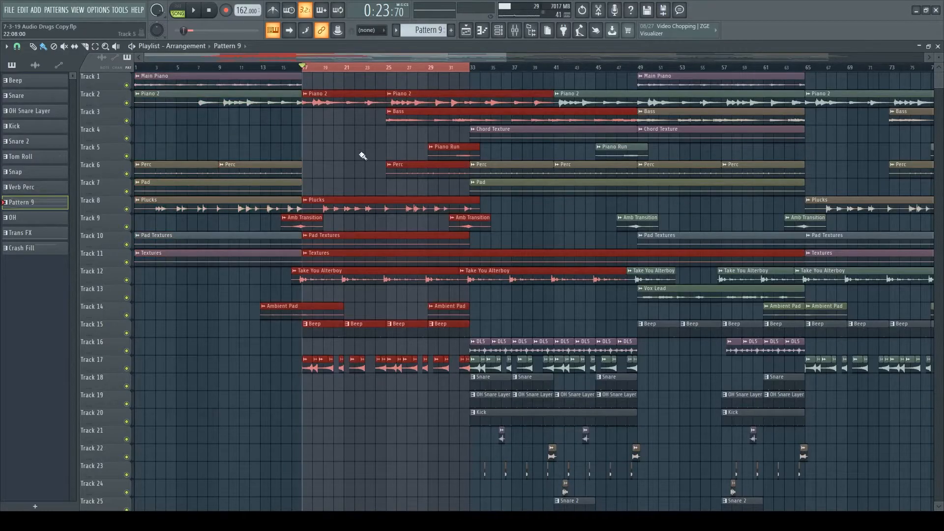
pyautogui.click(343, 160)
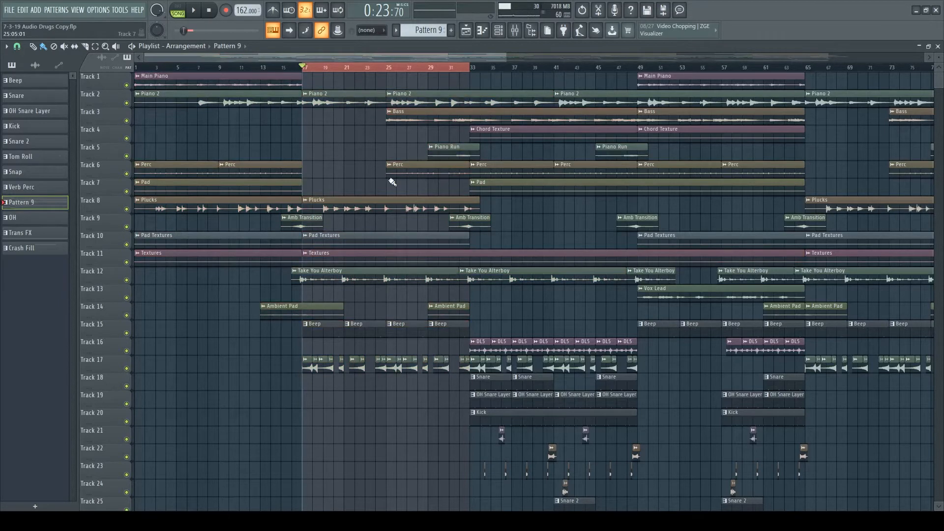
pyautogui.scroll(2, 359, 163)
pyautogui.scroll(-2, 325, 72)
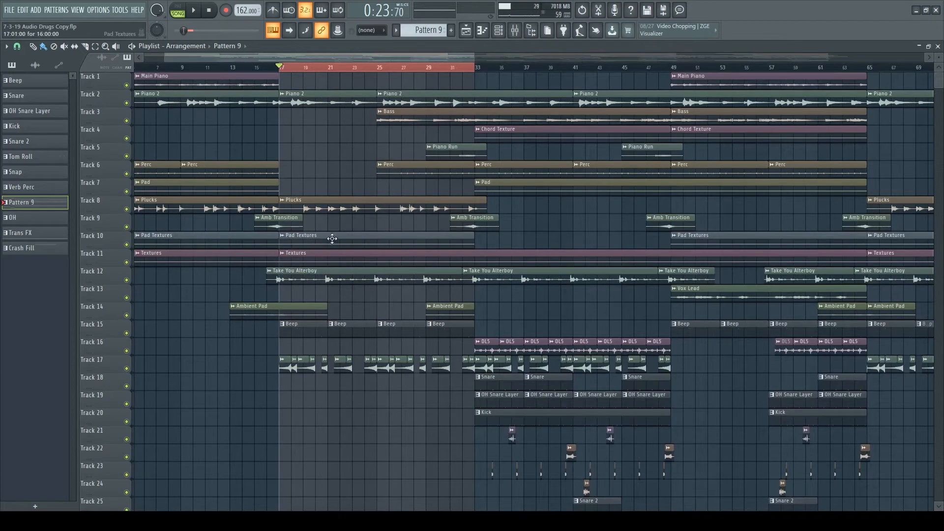
pyautogui.moveTo(254, 293); pyautogui.dragTo(283, 283)
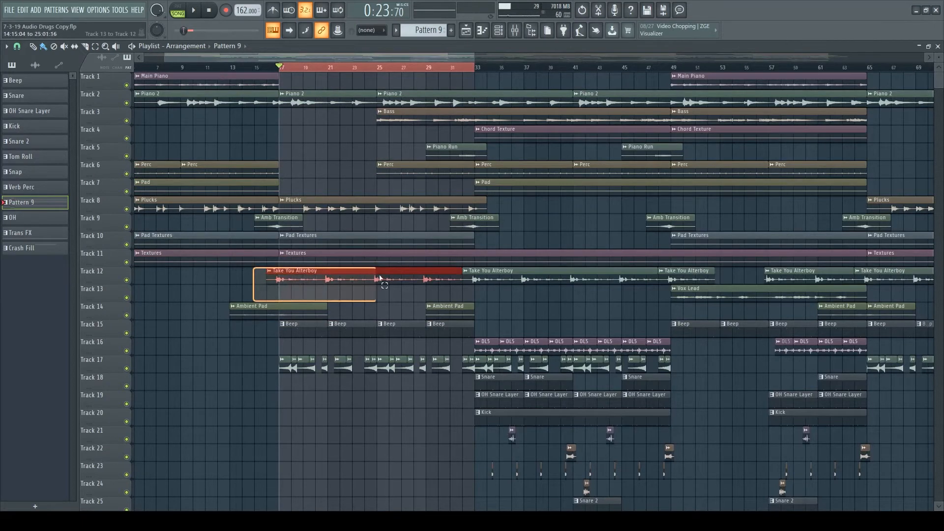
pyautogui.moveTo(444, 283); pyautogui.dragTo(445, 279)
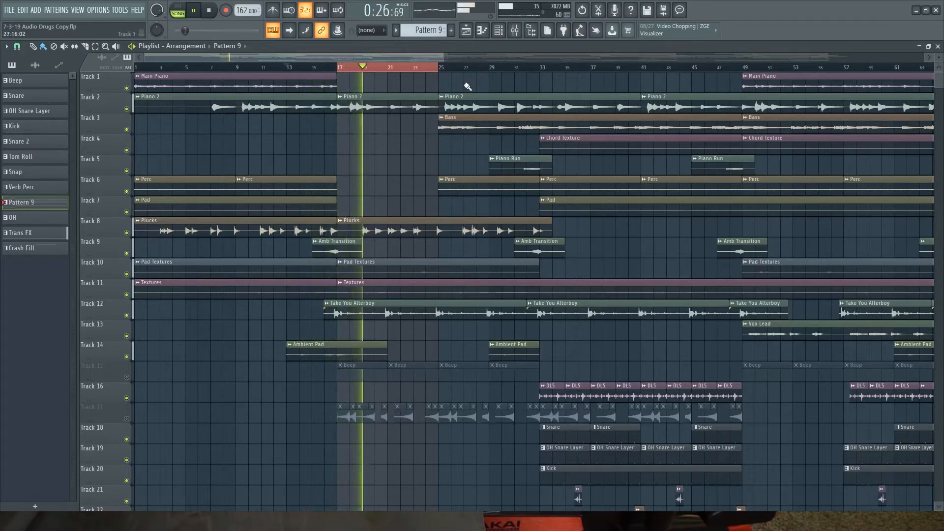
# - Examine the Beep pattern's notes and its WONDAGURL percussion channel, and listen to it in the bar 17 to 25 loop
pyautogui.moveTo(408, 54); pyautogui.dragTo(418, 54)
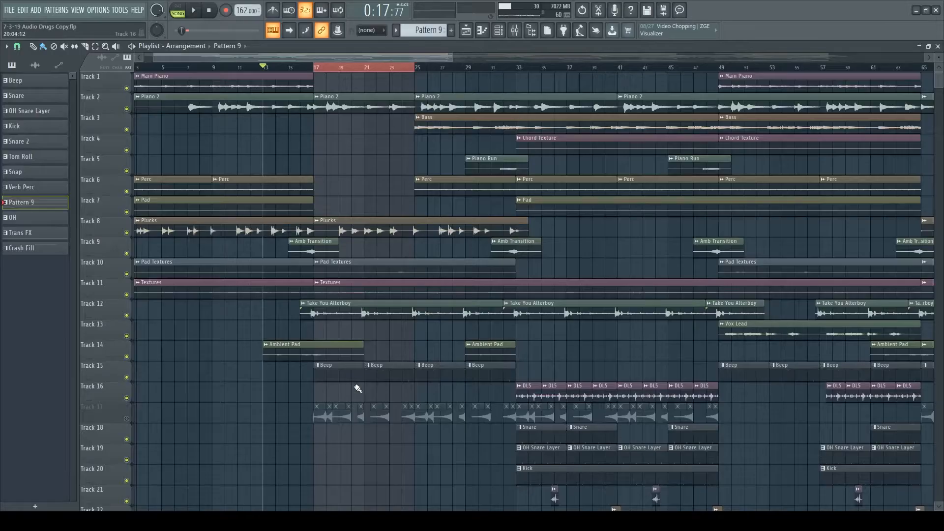
pyautogui.scroll(-2, 355, 385)
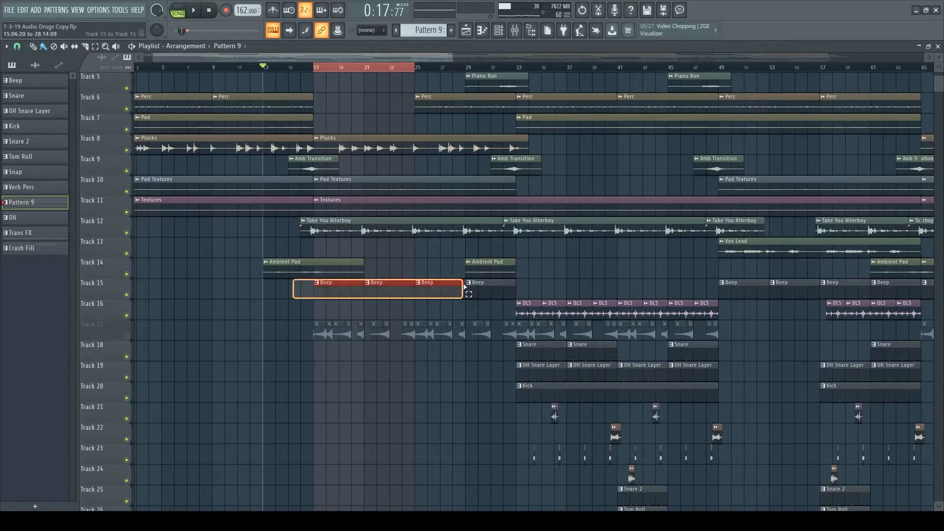
pyautogui.moveTo(476, 292); pyautogui.dragTo(499, 289)
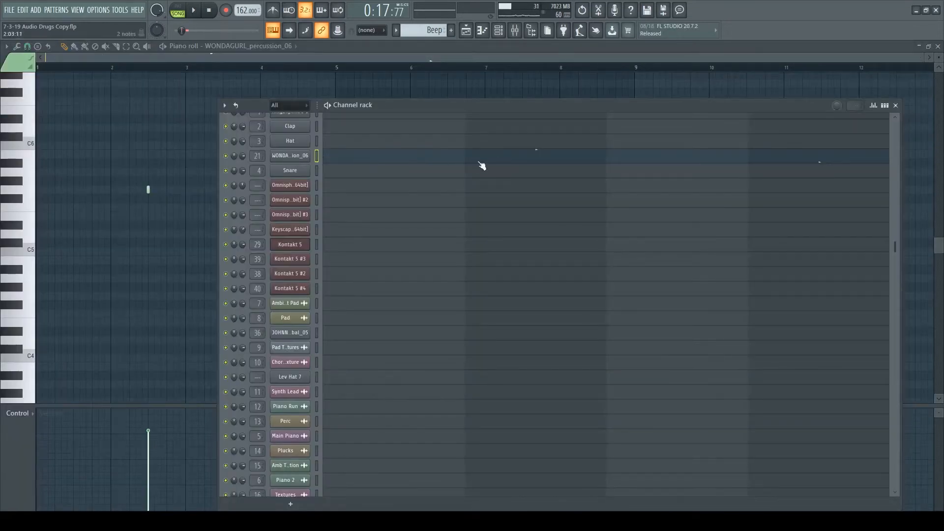
pyautogui.click(294, 156)
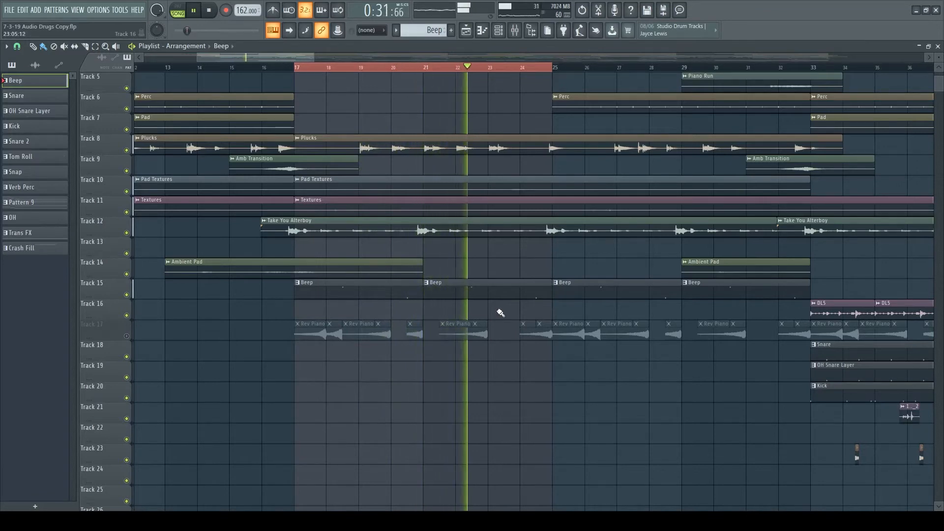
pyautogui.scroll(-1, 500, 313)
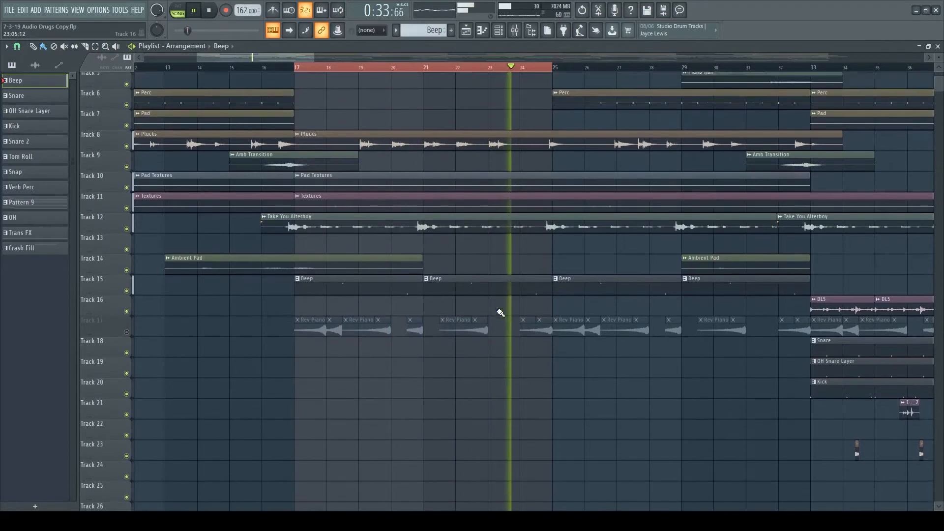
pyautogui.scroll(1, 500, 312)
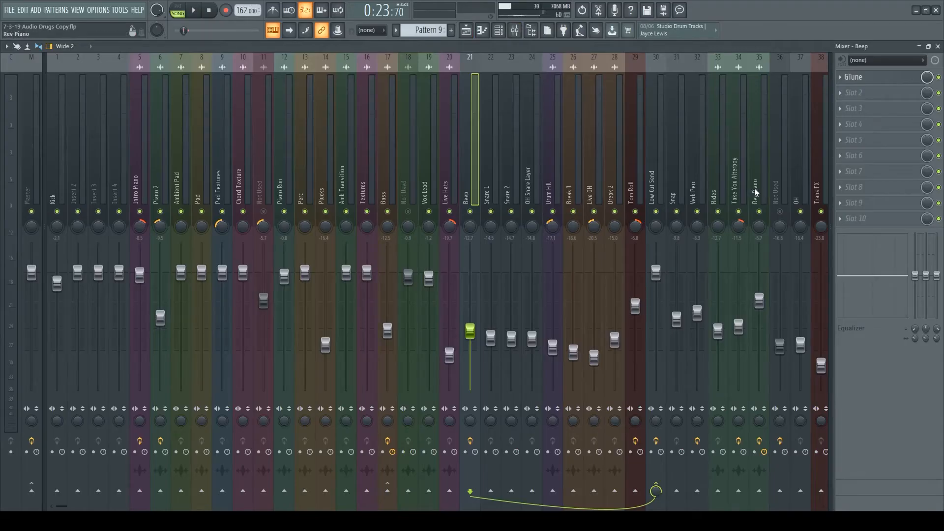
# - Inspect the effects on the Rev Piano mixer track: Tremolator, FabFilter Pro-Q 3, FabFilter Pro-R and PanMan
pyautogui.click(756, 191)
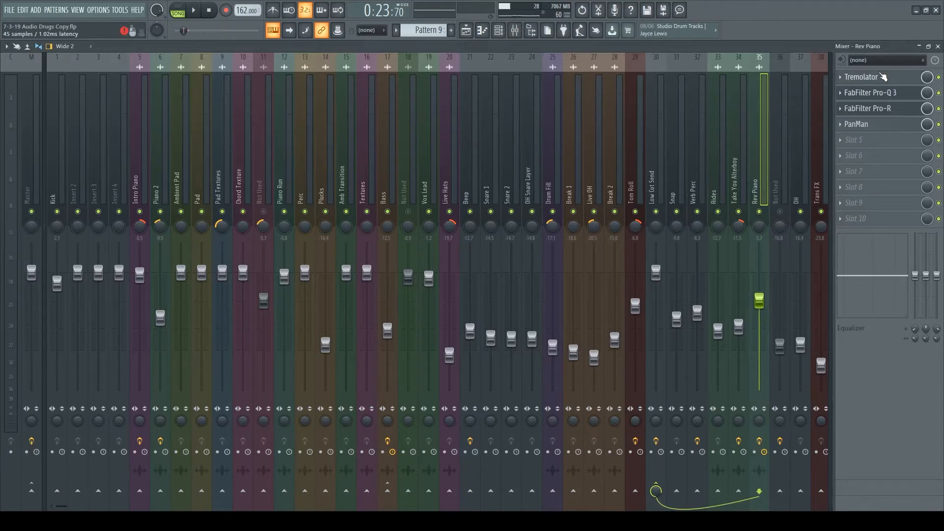
pyautogui.click(883, 77)
pyautogui.moveTo(584, 177); pyautogui.dragTo(528, 126)
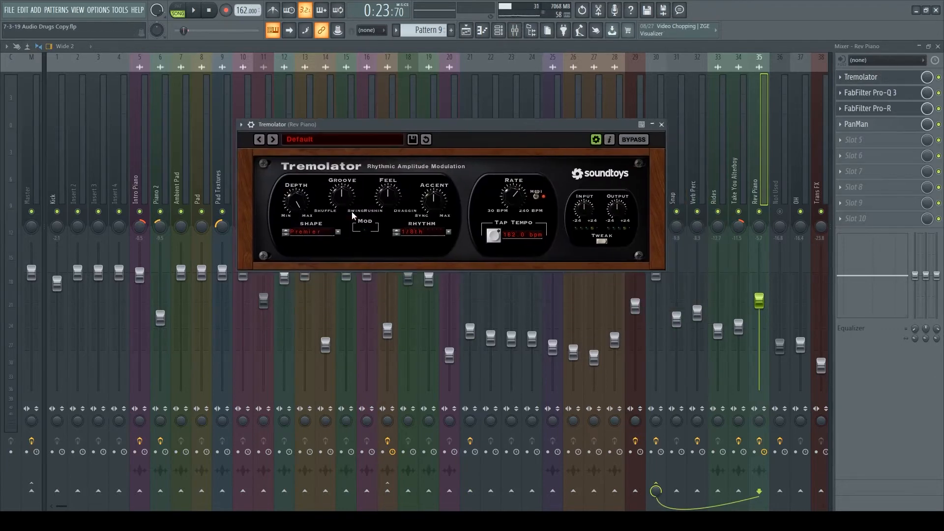
pyautogui.click(909, 95)
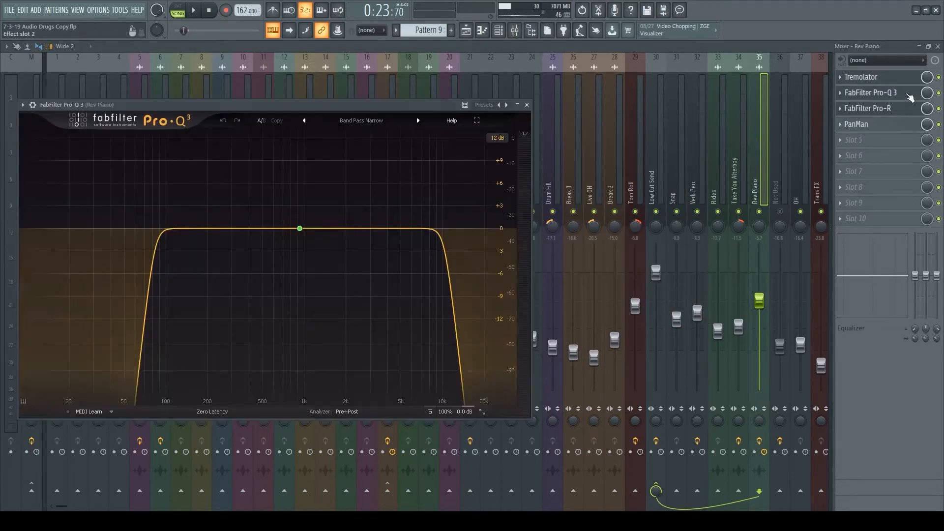
pyautogui.click(895, 113)
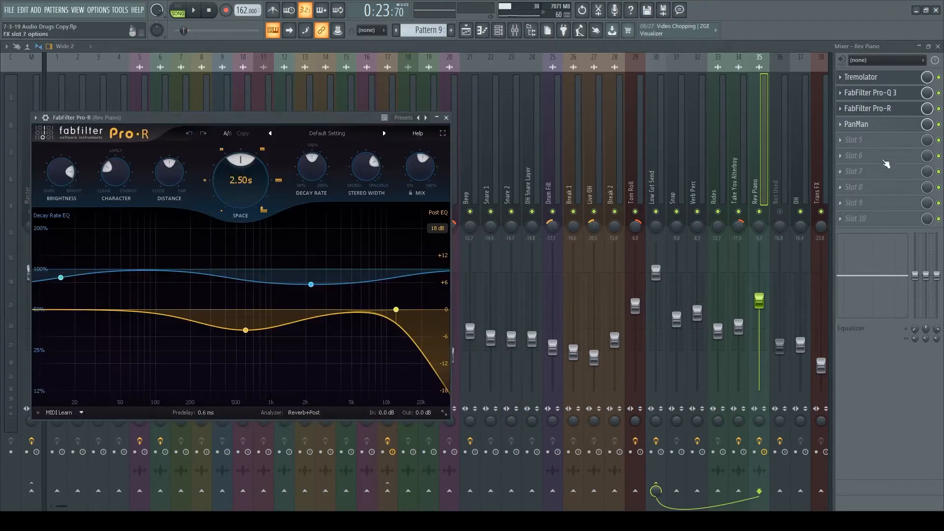
pyautogui.click(887, 129)
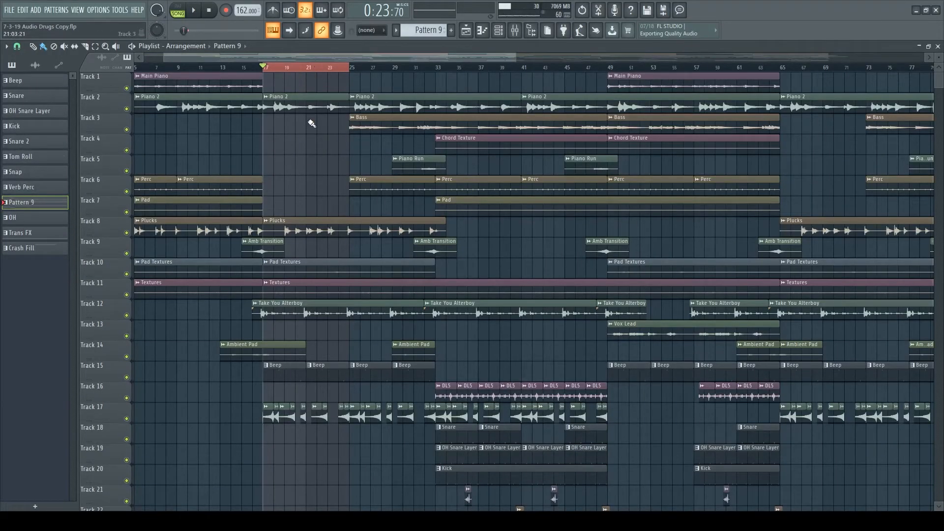
# - Extend the playlist time selection to bar 33, narrow it to bars 25 to 33, and review the arrangement's tracks
pyautogui.moveTo(355, 69); pyautogui.dragTo(441, 70)
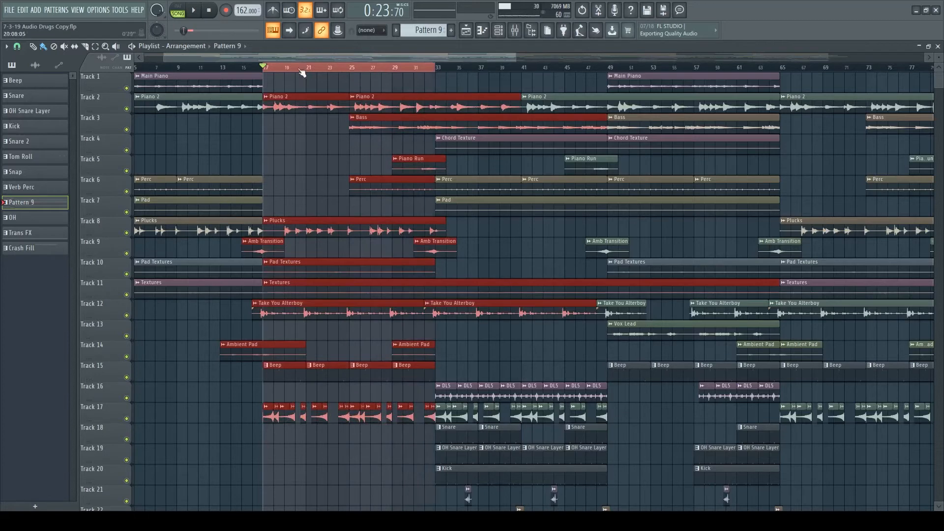
pyautogui.moveTo(286, 69); pyautogui.dragTo(342, 73)
pyautogui.keyDown('ctrl'); pyautogui.click(342, 87); pyautogui.keyUp('ctrl')
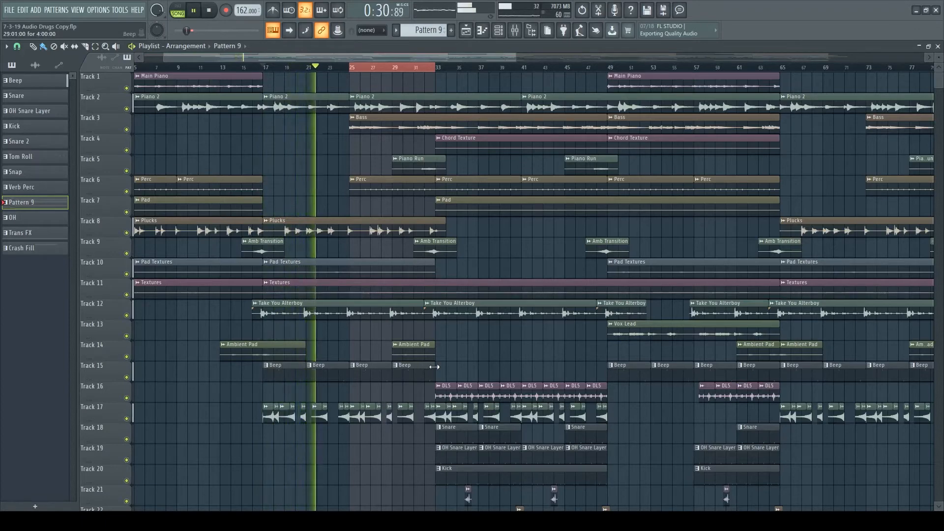
pyautogui.scroll(-5, 442, 367)
pyautogui.scroll(5, 453, 369)
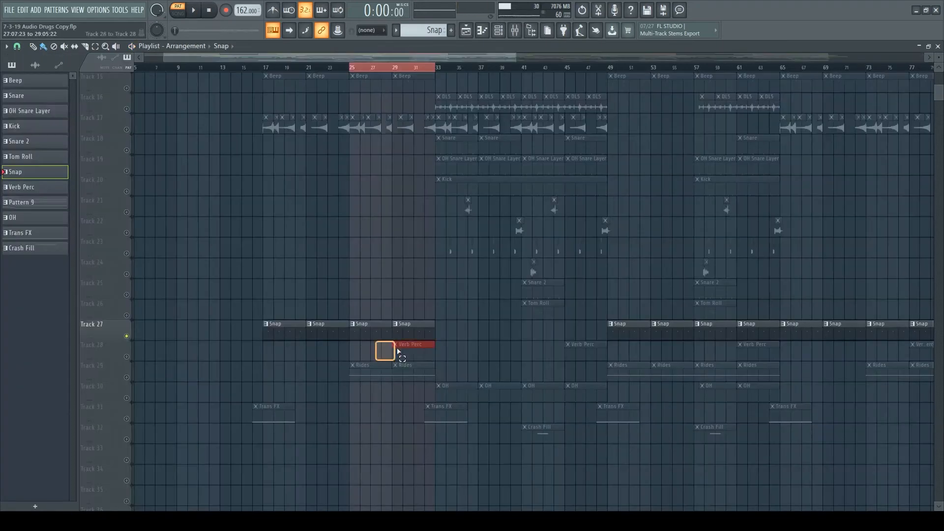
# - Solo the Verb Perc and Rides tracks in turn, select the Rides clips from bar 25 to 33, and play them
pyautogui.click(128, 358)
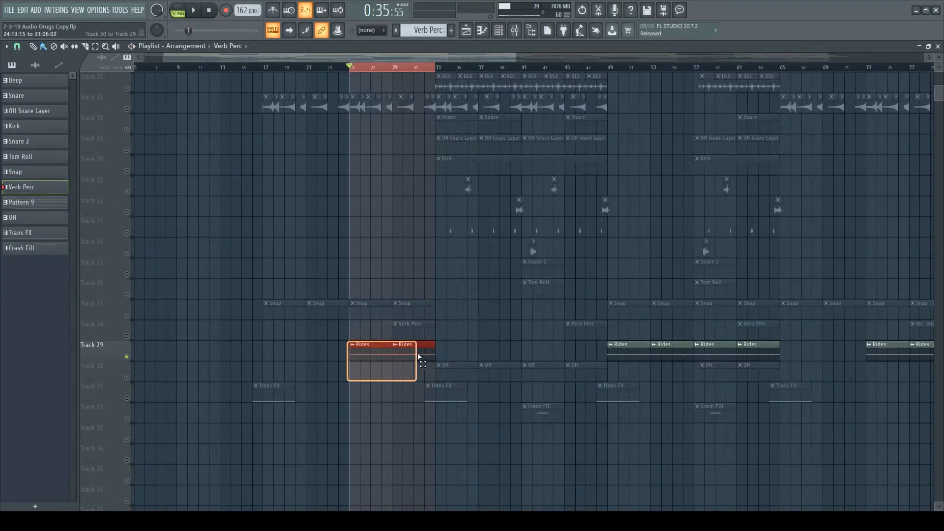
pyautogui.moveTo(427, 354); pyautogui.dragTo(424, 350)
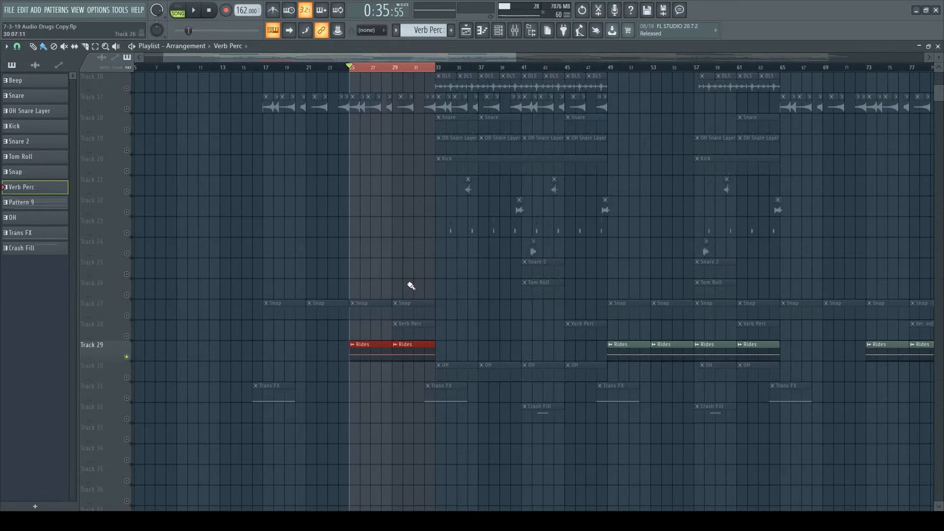
pyautogui.press('space')
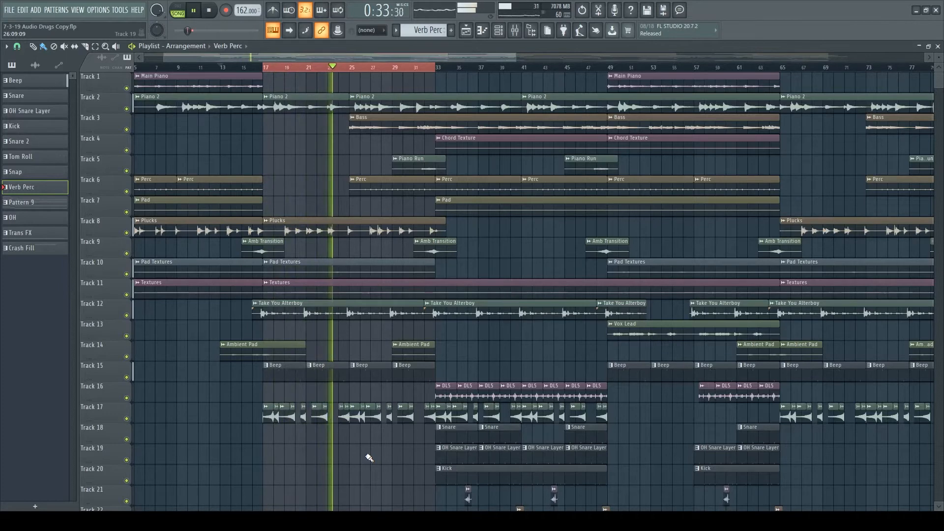
# - Follow the playback of bars 17 to 33 across the melodic, drum and transition tracks
pyautogui.scroll(-5, 359, 445)
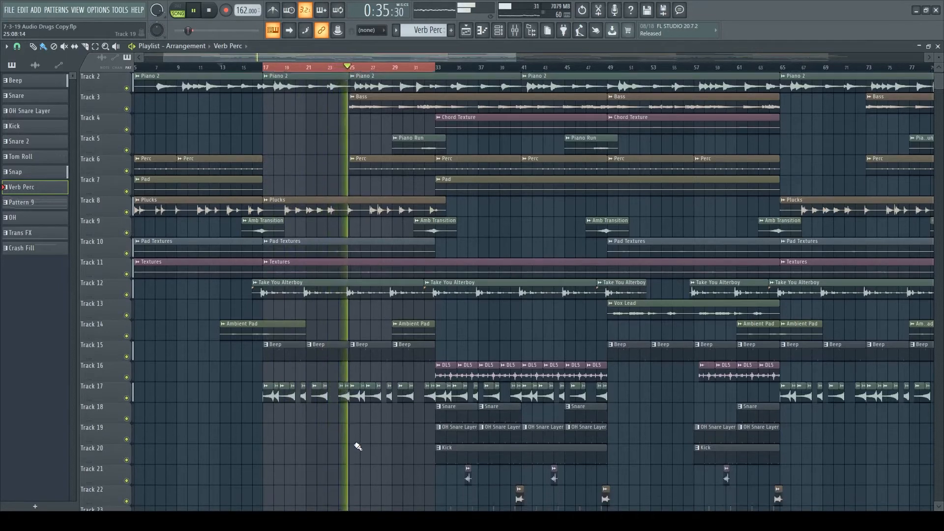
pyautogui.scroll(-2, 357, 446)
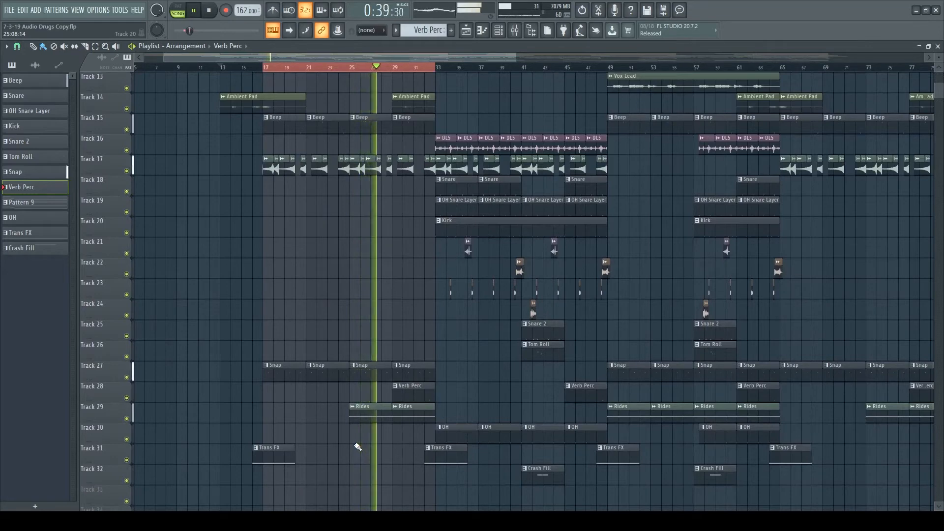
pyautogui.scroll(4, 357, 446)
pyautogui.scroll(3, 358, 446)
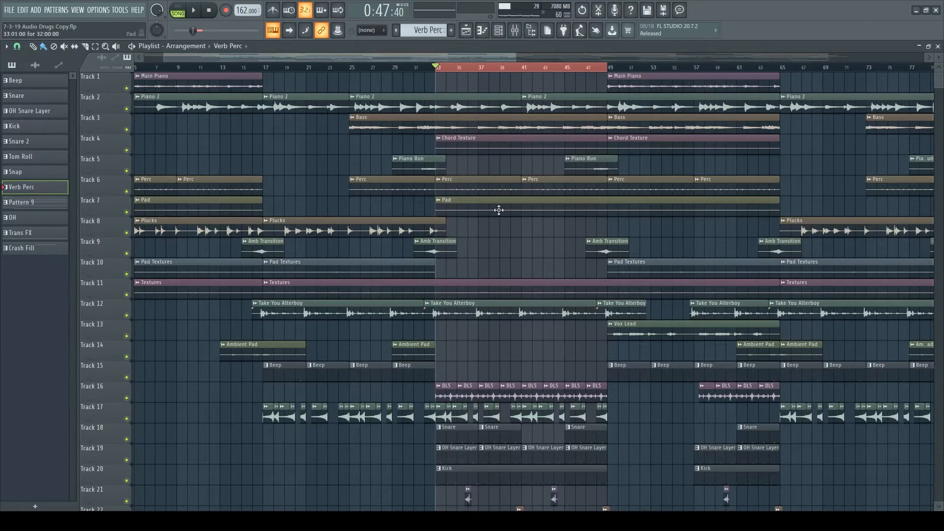
# - Inspect the Snare pattern's layered channels and examine the Lev 2 Open Hat 2 notes in the OH Snare Layer pattern
pyautogui.scroll(-1, 499, 210)
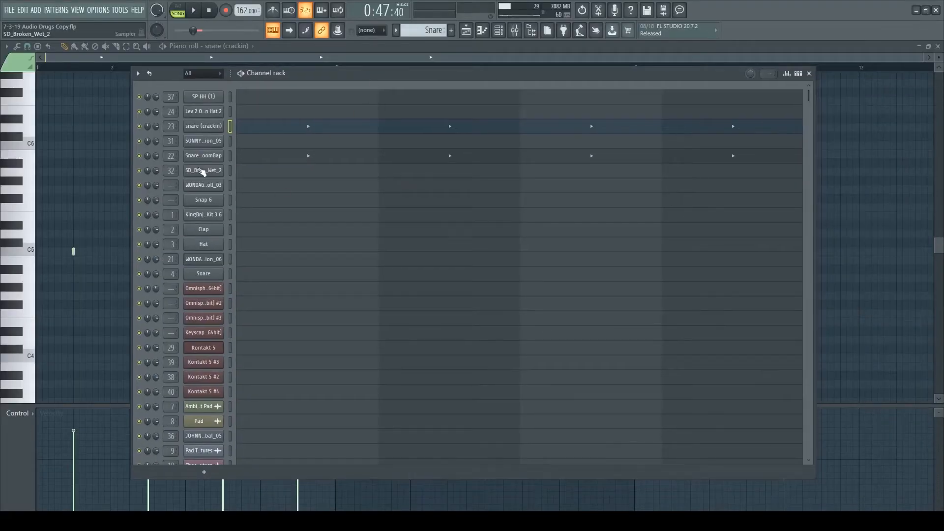
pyautogui.press('space')
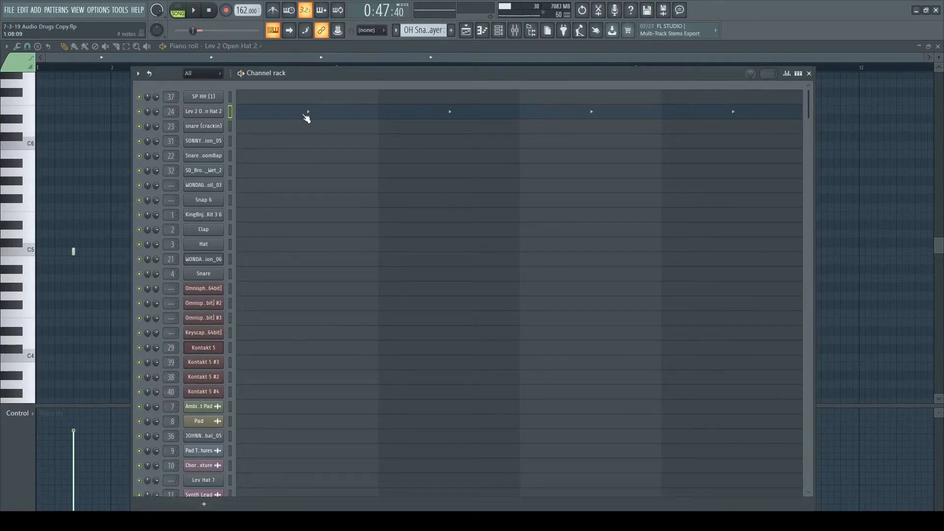
pyautogui.press('F5')
pyautogui.click(339, 116)
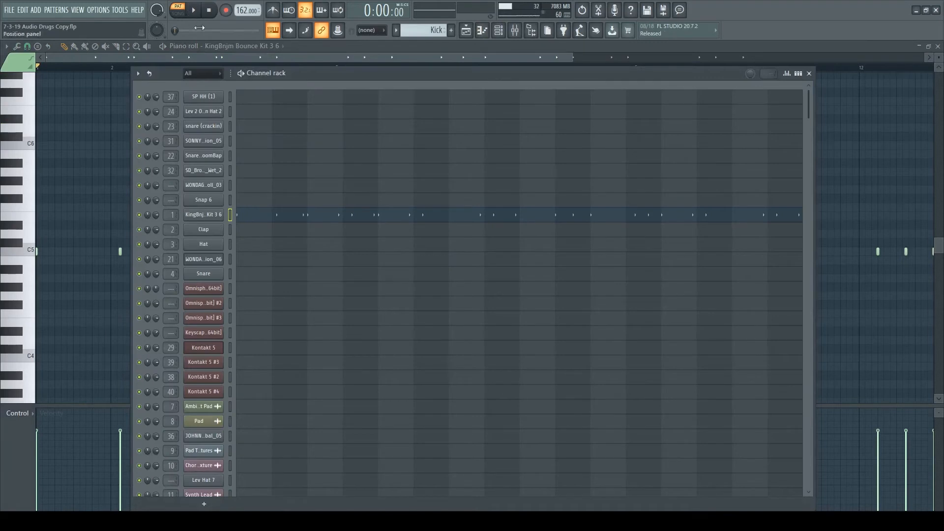
# - Listen to the Kick pattern, examine its notes in the channel rack, and return to the playlist
pyautogui.press('space')
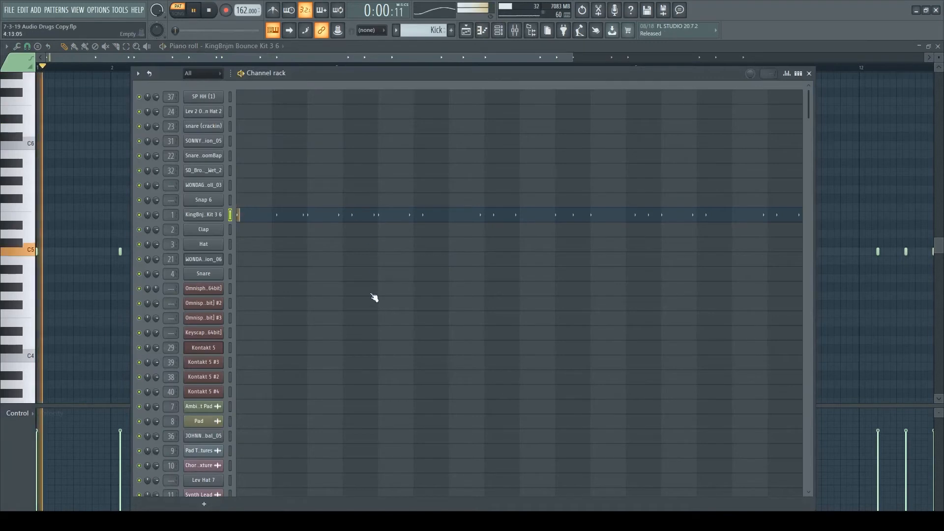
pyautogui.press('F5')
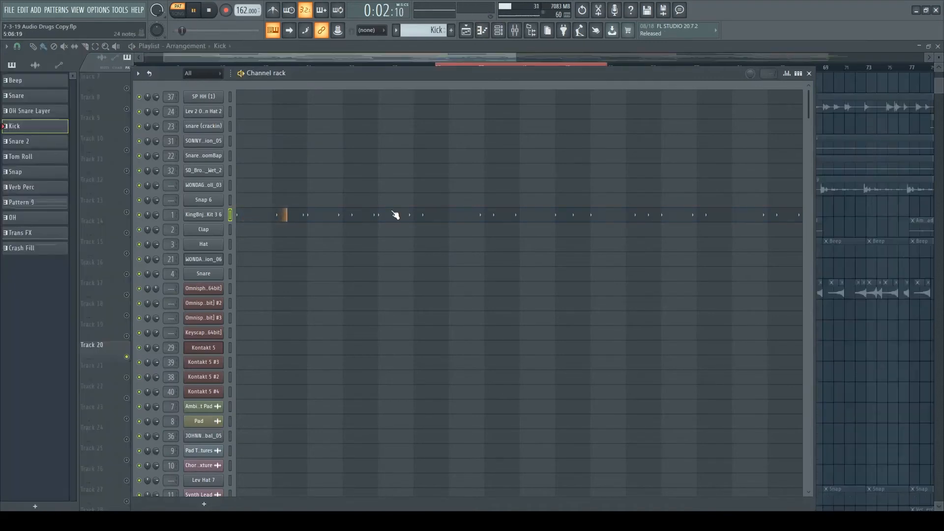
pyautogui.click(396, 215)
pyautogui.scroll(1, 428, 323)
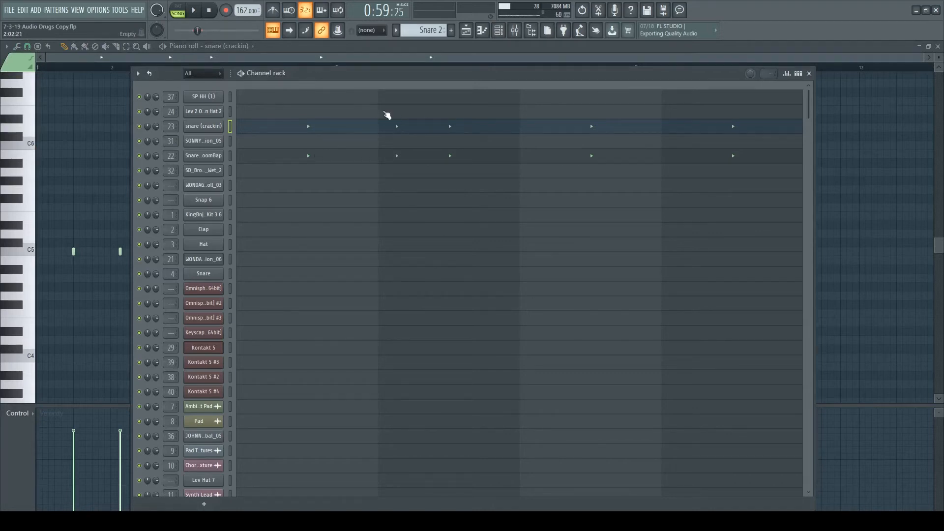
# - Play the Snare 2 pattern within the song and check its snare notes in the piano roll
pyautogui.press('space')
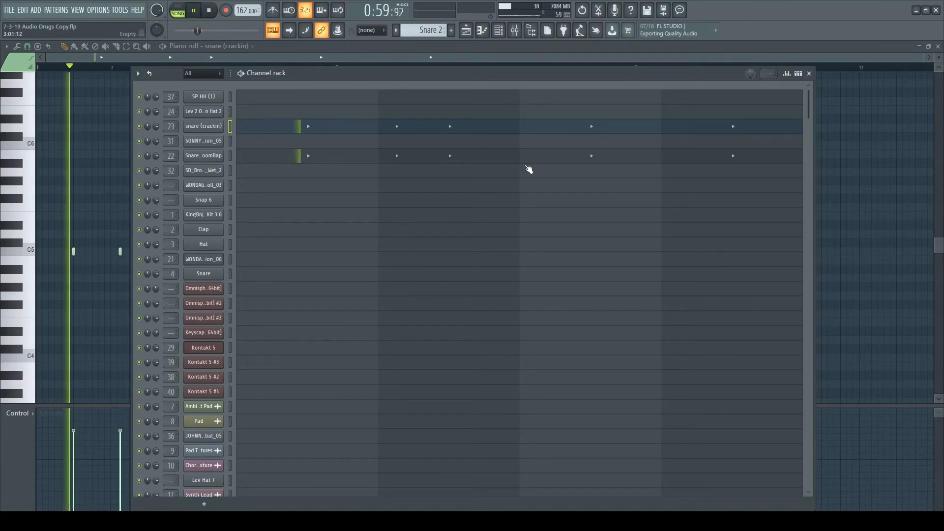
pyautogui.press('F7')
pyautogui.press('F7')
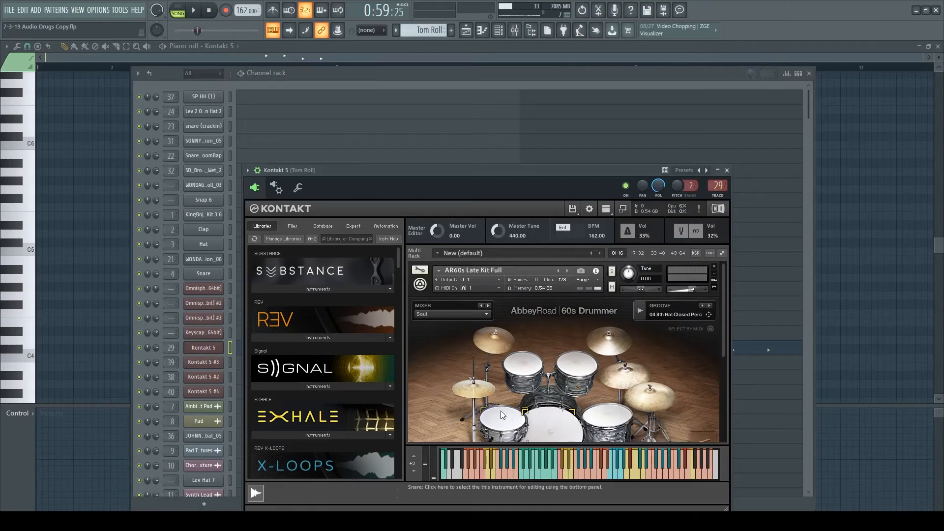
# - Examine the AR60s Late Kit Full drum kit in the Tom Roll pattern's Kontakt 5 channel and close the plugin window
pyautogui.scroll(-1, 500, 411)
pyautogui.scroll(1, 502, 319)
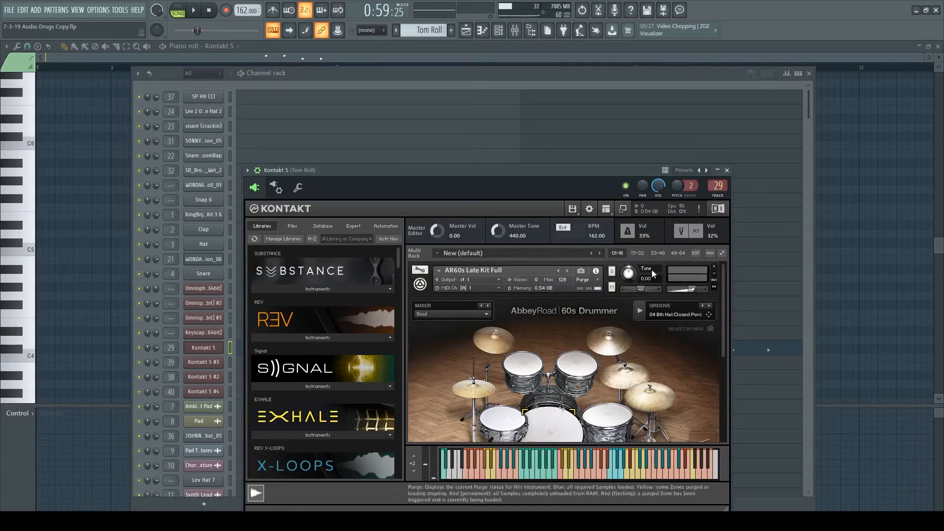
pyautogui.click(727, 170)
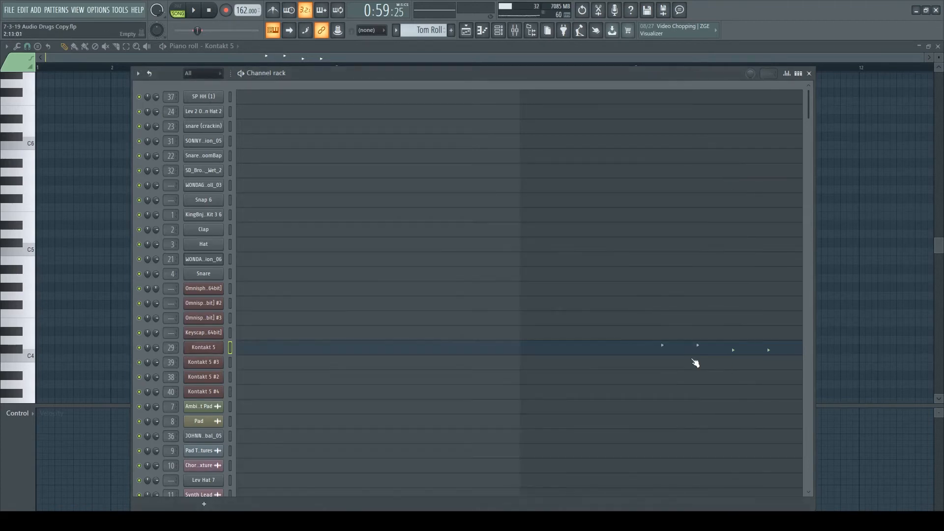
# - Examine the Tom Roll pattern's Kontakt 5 notes in the piano roll
pyautogui.press('F5')
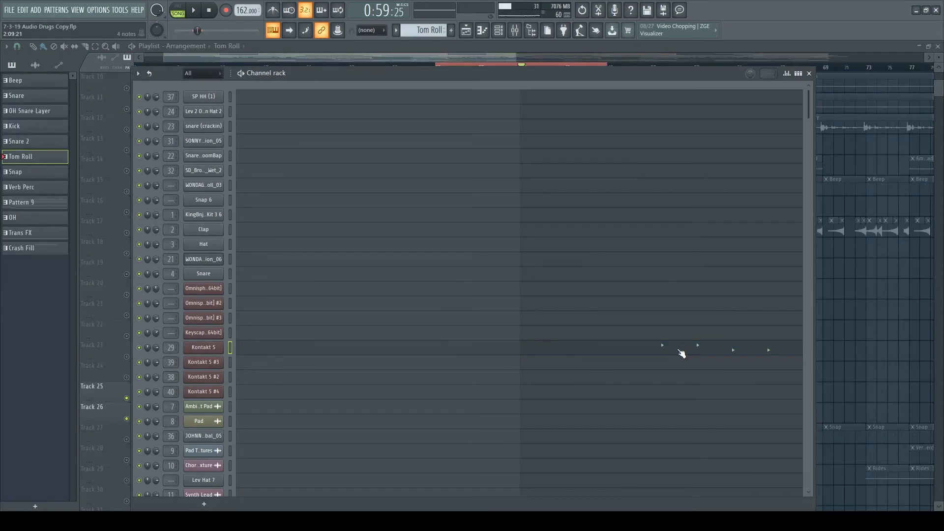
pyautogui.click(682, 353)
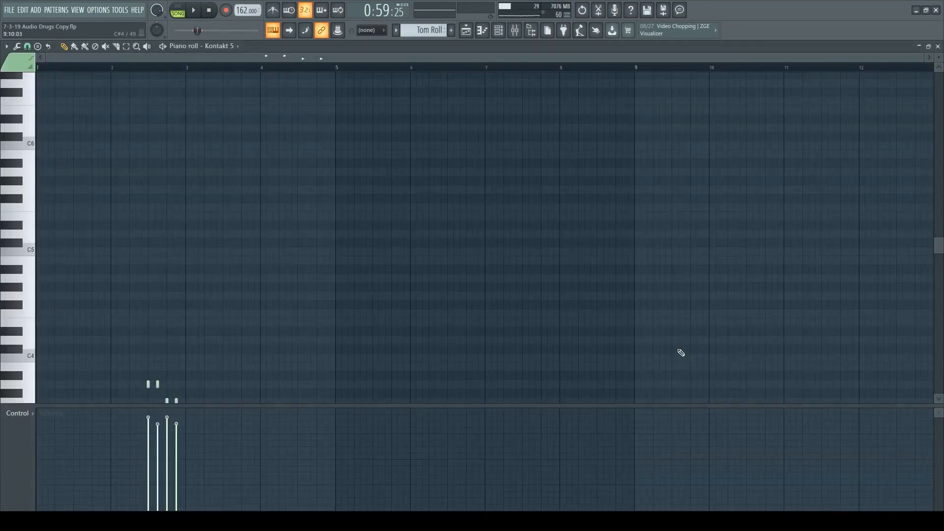
pyautogui.scroll(-4, 254, 272)
# - Listen to the OH pattern's SP HH (1) notes and inspect the Crash Fill pattern's Kontakt 5 #3 drum kit
pyautogui.press('space')
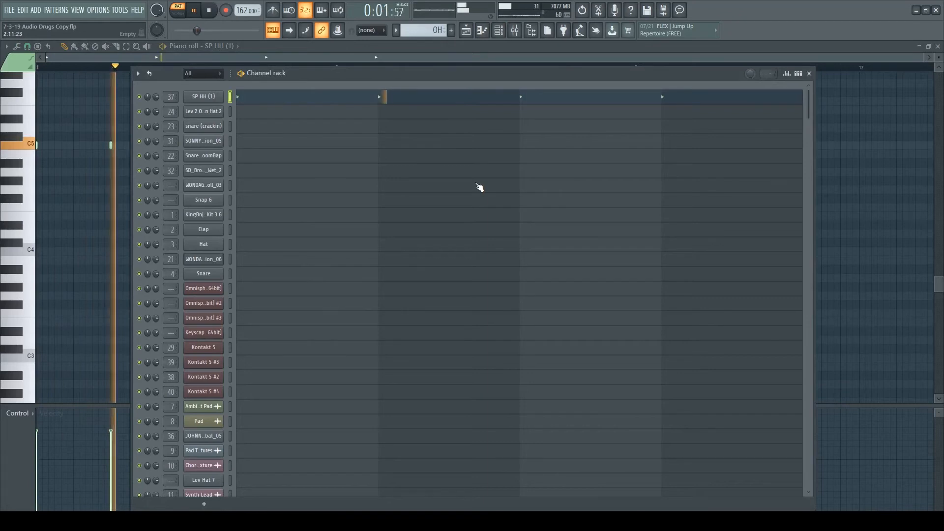
pyautogui.click(387, 100)
pyautogui.click(389, 100)
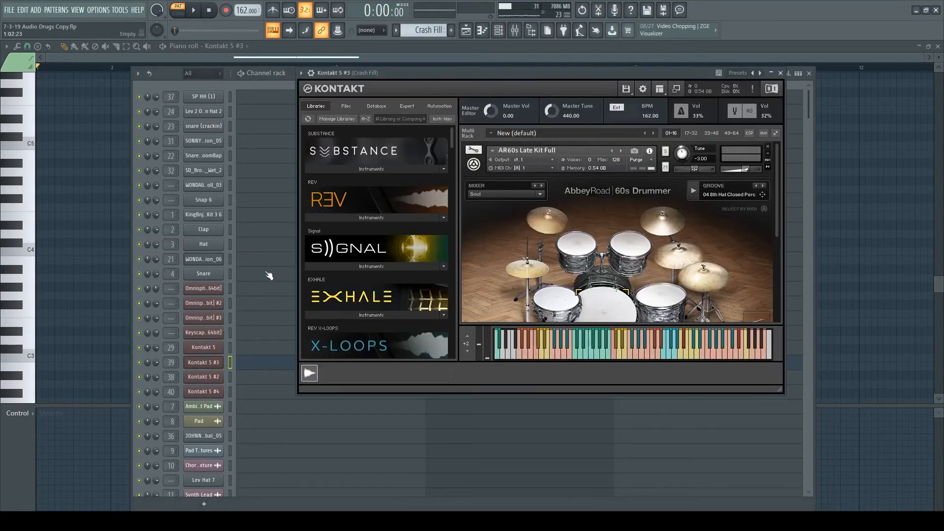
pyautogui.scroll(-1, 540, 157)
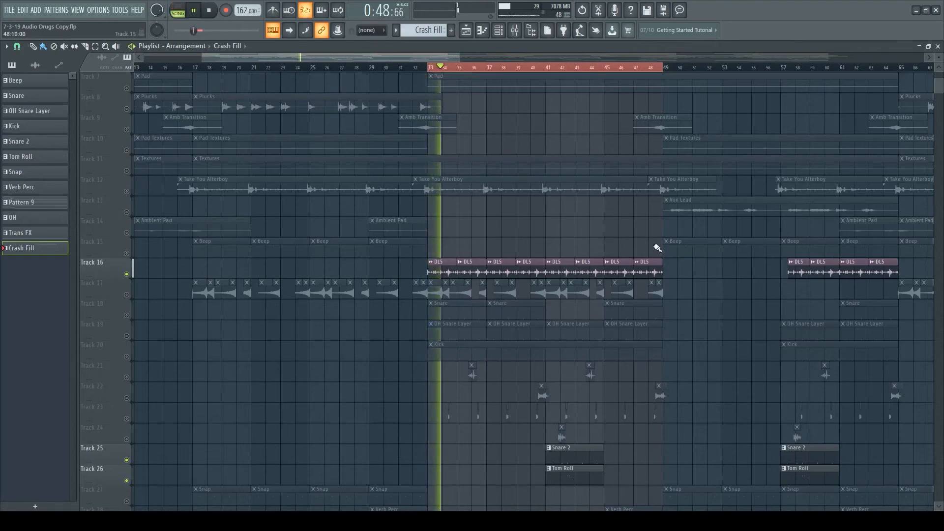
# - Audition the sample clips on Track 21 and Track 22 in solo within bars 33 to 49
pyautogui.scroll(3, 493, 75)
pyautogui.scroll(-2, 491, 74)
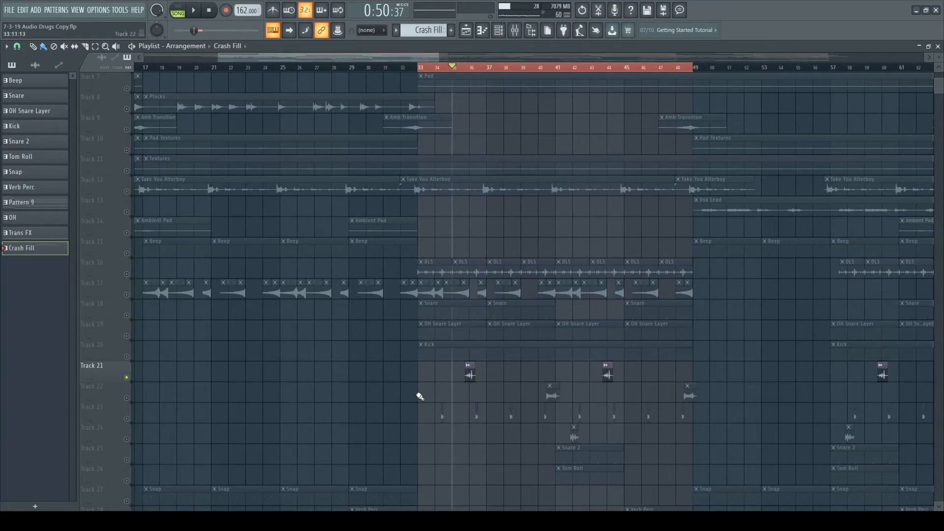
pyautogui.moveTo(695, 388); pyautogui.dragTo(695, 388)
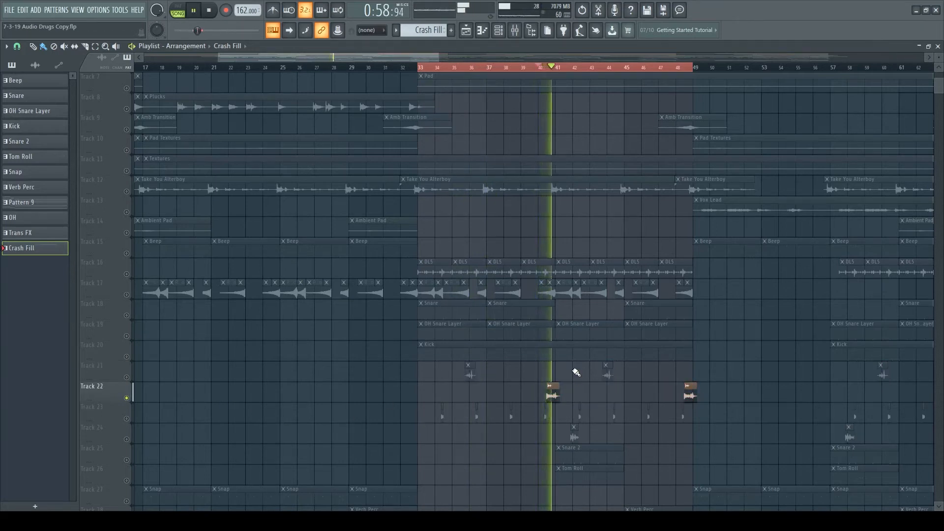
pyautogui.press('space')
# - Audition the repeated hits on Track 23 and the sample clip on Track 24 in solo
pyautogui.keyDown('ctrl'); pyautogui.click(425, 426); pyautogui.keyUp('ctrl')
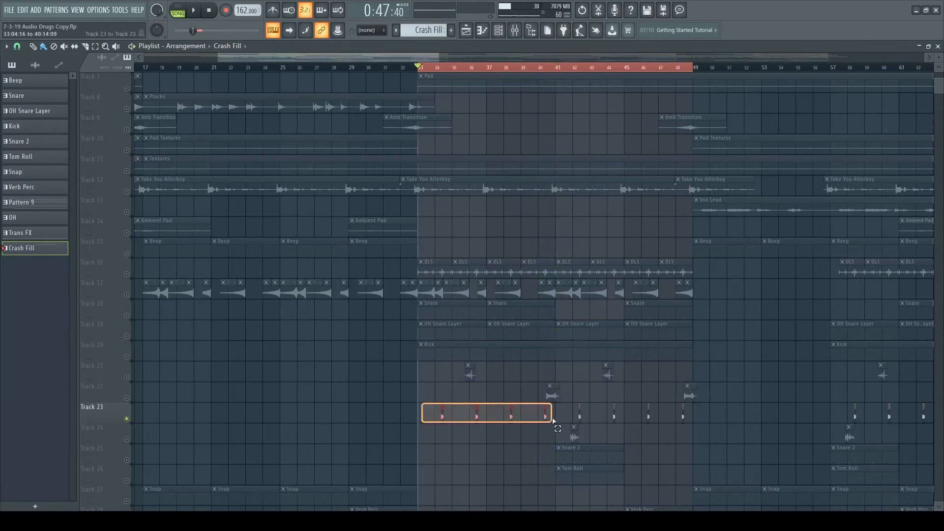
pyautogui.press('space')
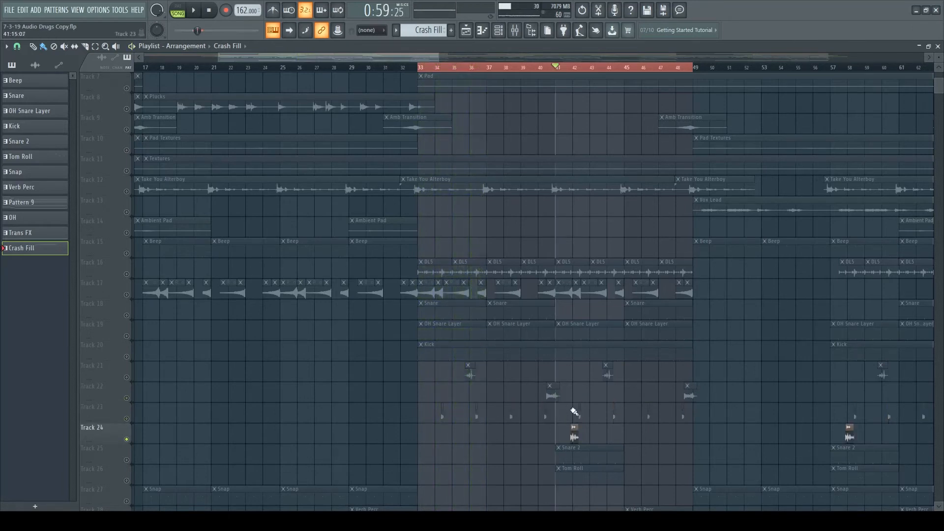
pyautogui.scroll(-2, 599, 427)
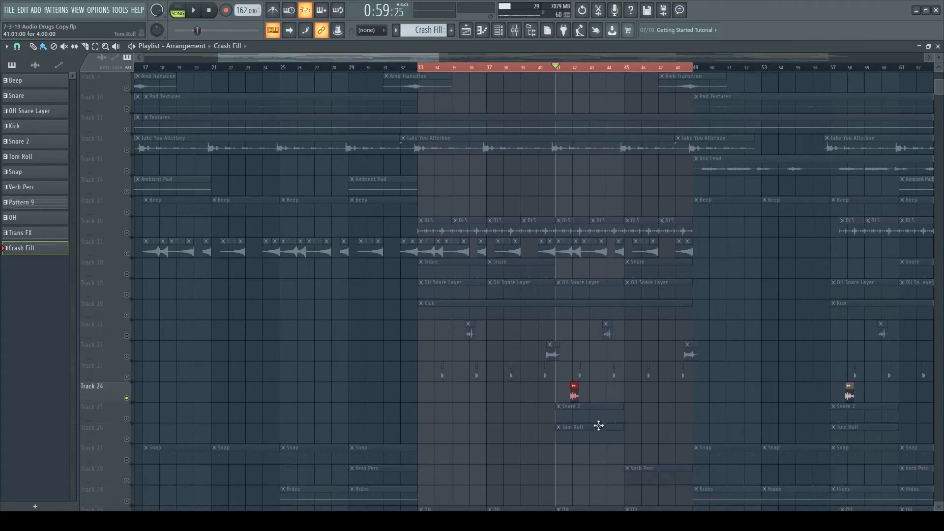
pyautogui.press('space')
pyautogui.keyDown('ctrl'); pyautogui.click(557, 71); pyautogui.keyUp('ctrl')
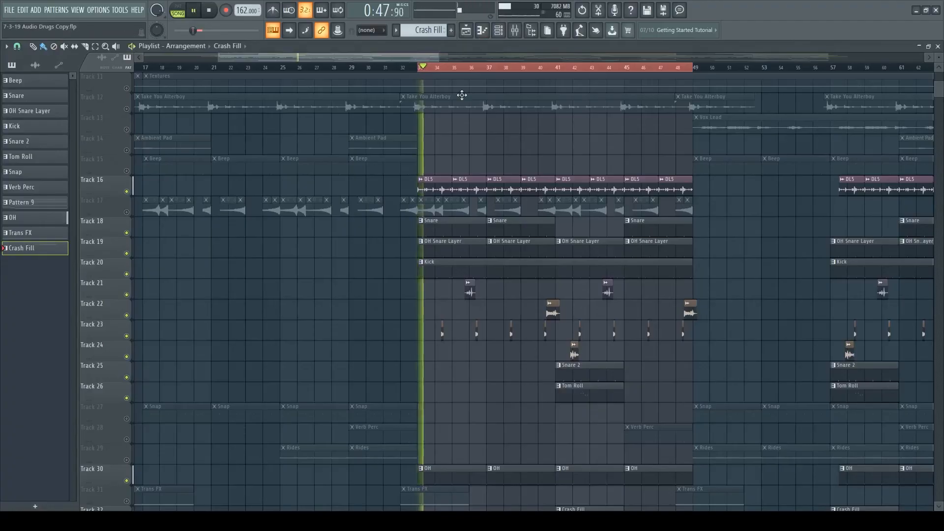
# - Listen to the soloed drum layers together from bar 33, reviewing the tracks from DLS through Crash Fill
pyautogui.scroll(-2, 579, 274)
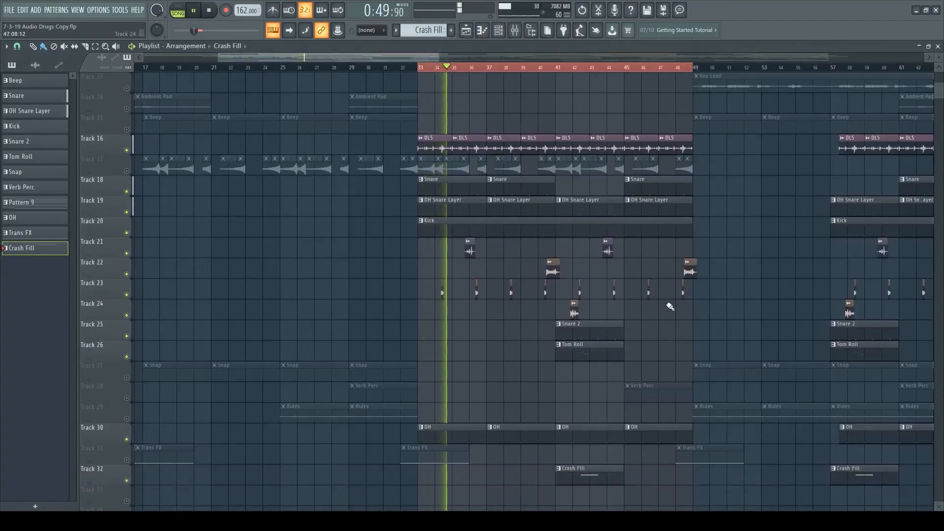
pyautogui.scroll(2, 668, 304)
pyautogui.moveTo(420, 58); pyautogui.dragTo(462, 62)
pyautogui.scroll(-1, 581, 298)
pyautogui.scroll(-1, 583, 301)
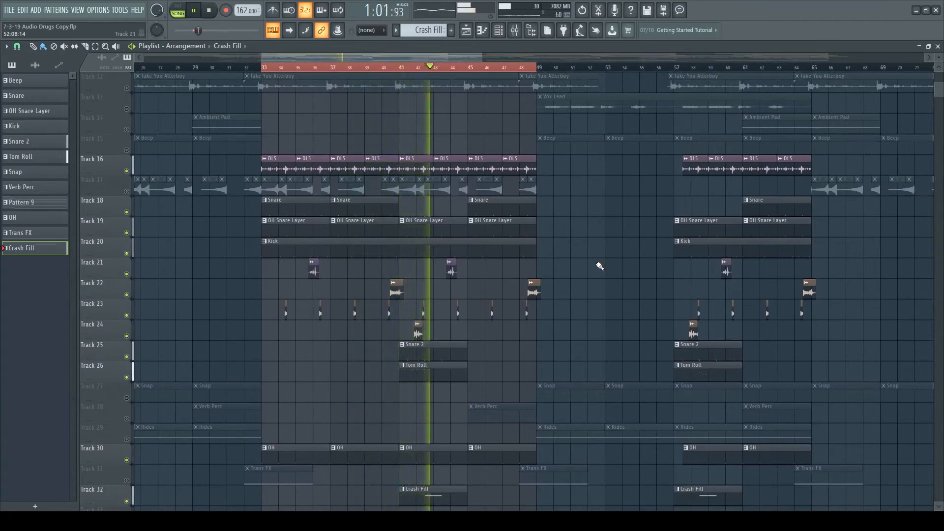
pyautogui.scroll(-1, 600, 266)
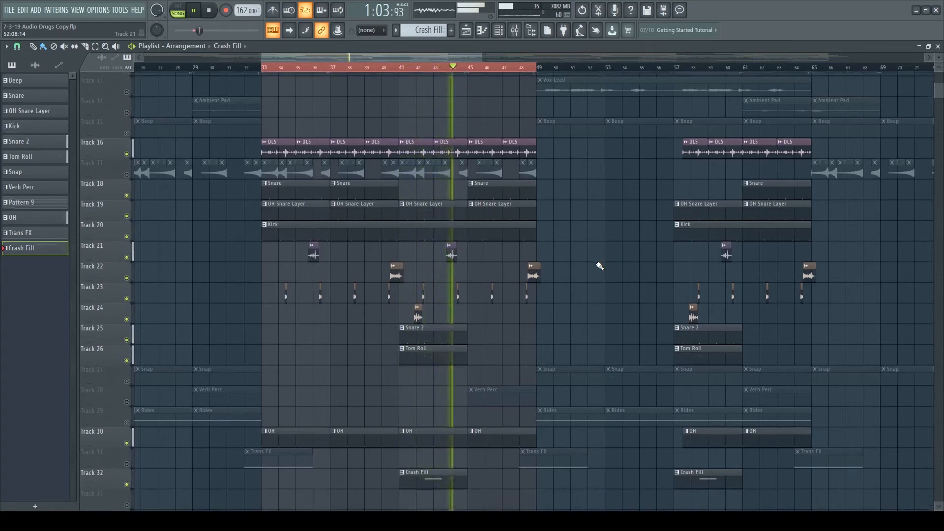
# - Unmute all tracks and listen to the full arrangement through bars 33 to 49, reviewing the melodic and drum tracks
pyautogui.click(126, 398)
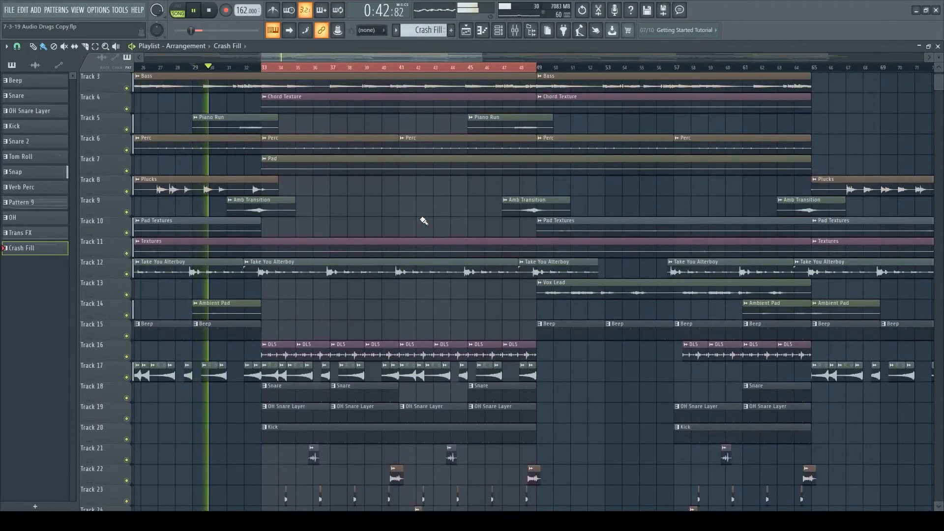
pyautogui.moveTo(938, 57); pyautogui.dragTo(938, 61)
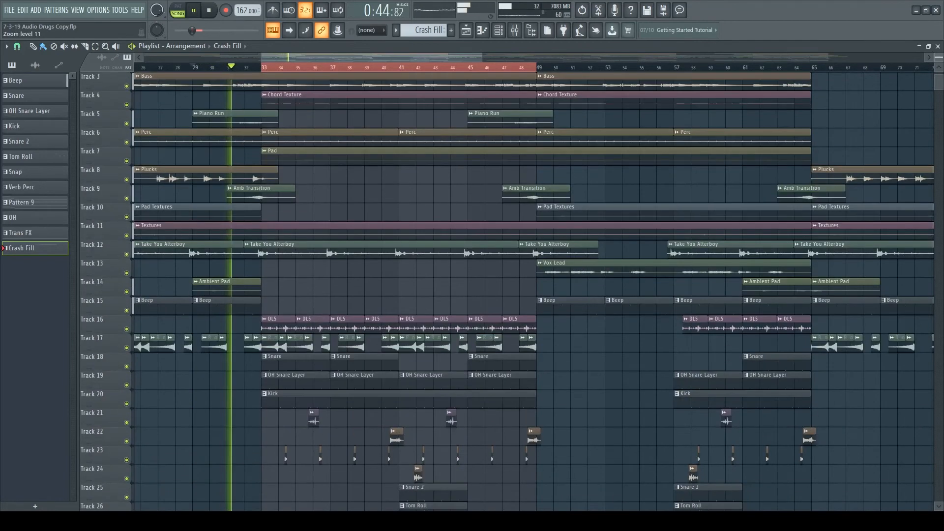
pyautogui.scroll(-1, 679, 227)
pyautogui.scroll(2, 677, 227)
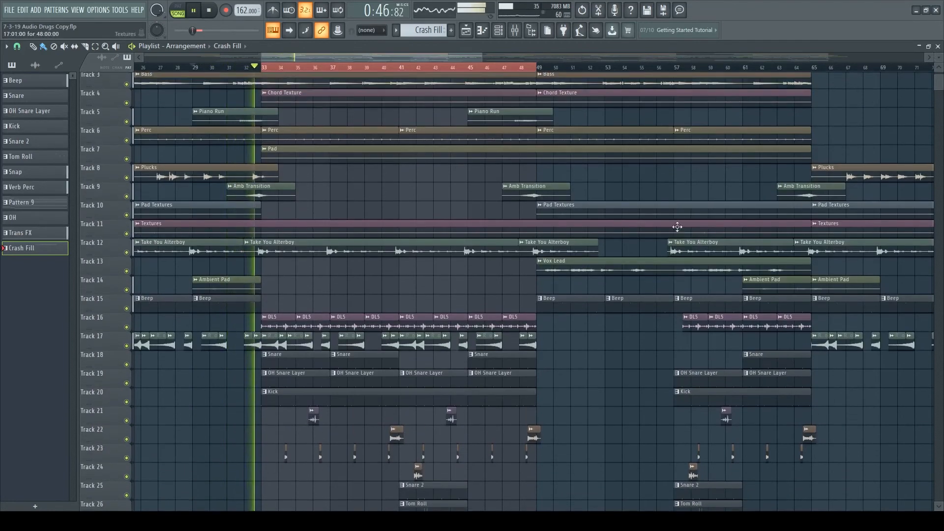
pyautogui.scroll(-7, 678, 226)
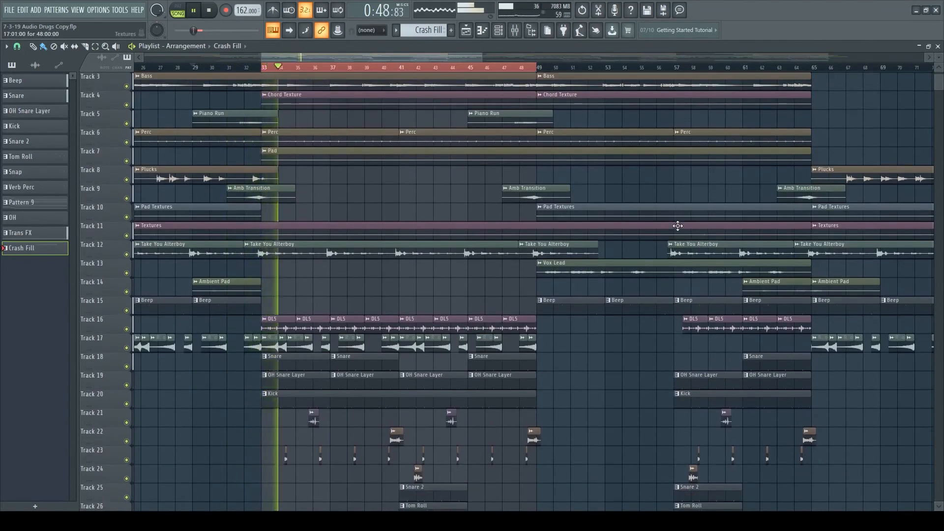
pyautogui.scroll(-2, 677, 225)
pyautogui.scroll(9, 677, 226)
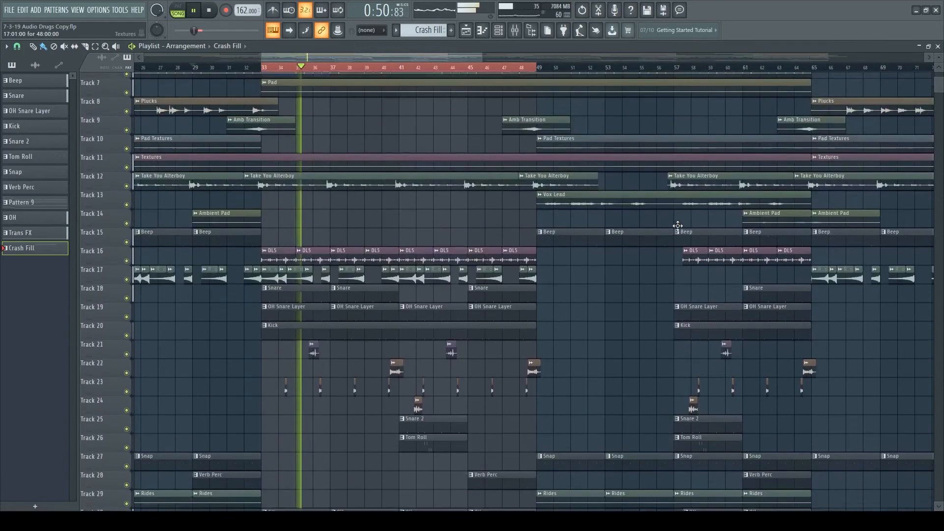
pyautogui.scroll(-1, 677, 225)
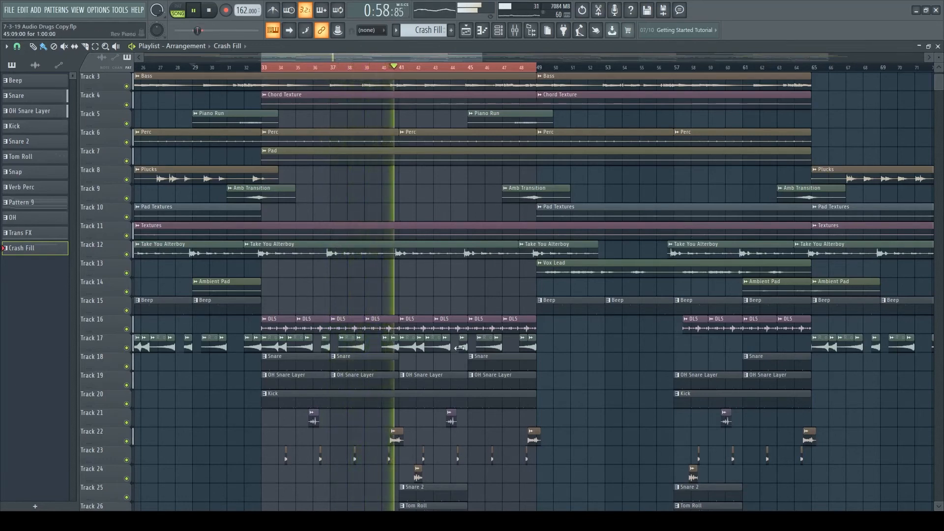
pyautogui.scroll(-2, 569, 362)
pyautogui.scroll(3, 579, 368)
pyautogui.scroll(-3, 581, 367)
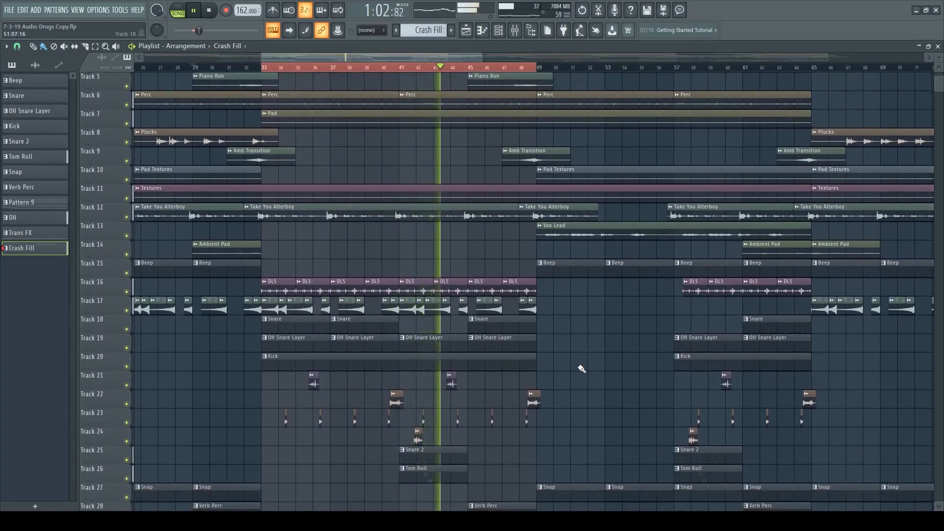
pyautogui.scroll(4, 581, 368)
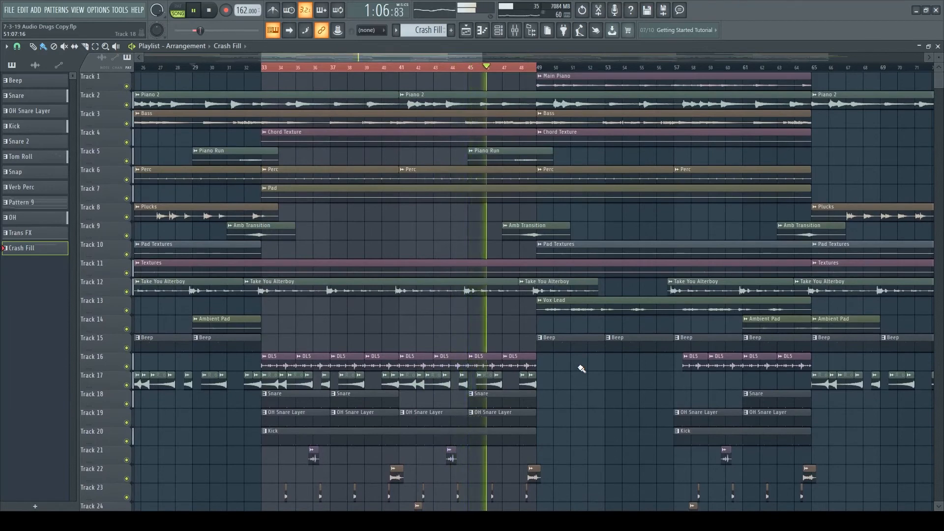
pyautogui.scroll(-2, 581, 368)
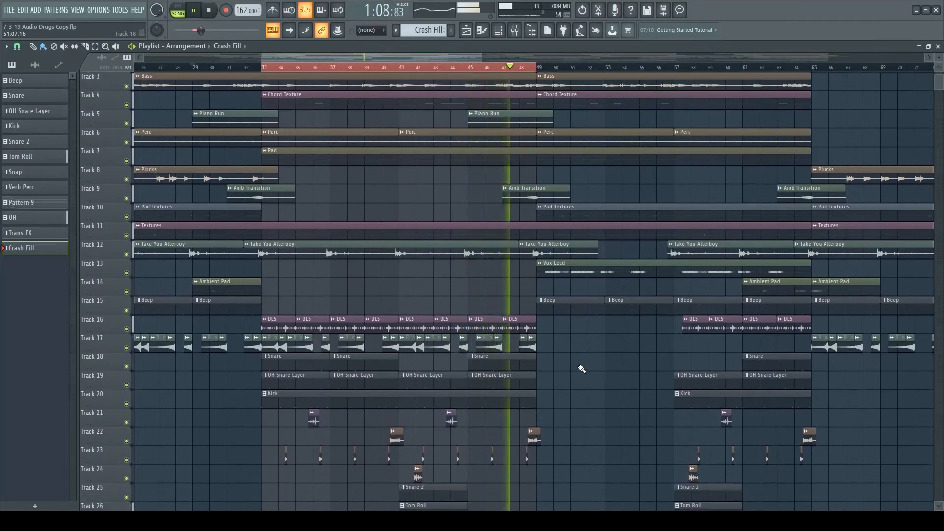
pyautogui.scroll(2, 581, 368)
pyautogui.scroll(-2, 581, 368)
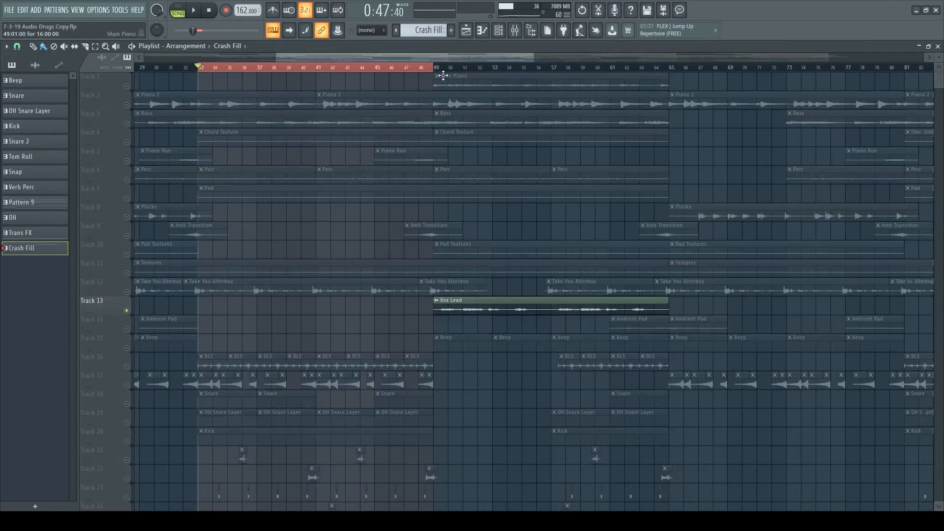
# - Solo the Vox Lead on Track 13 and listen to it from bar 49
pyautogui.rightClick(436, 68)
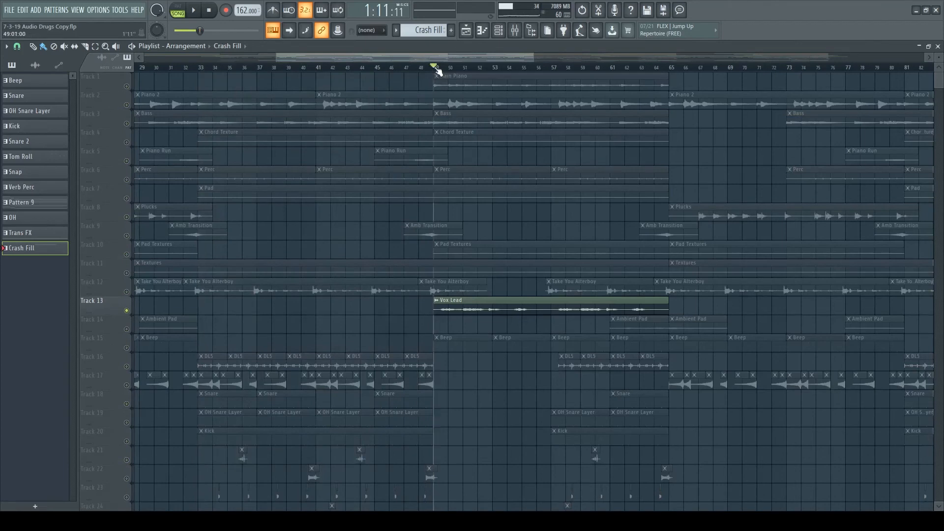
pyautogui.moveTo(593, 307); pyautogui.dragTo(591, 309)
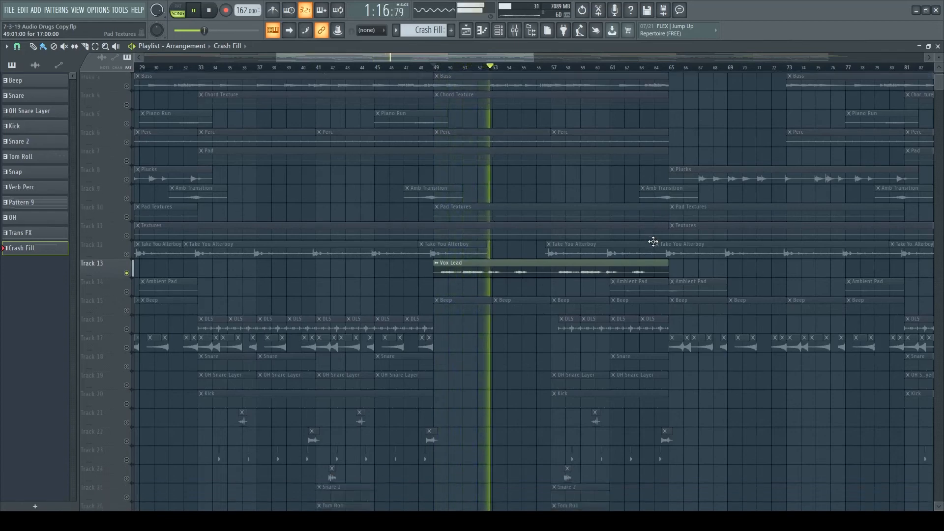
pyautogui.moveTo(485, 58); pyautogui.dragTo(524, 70)
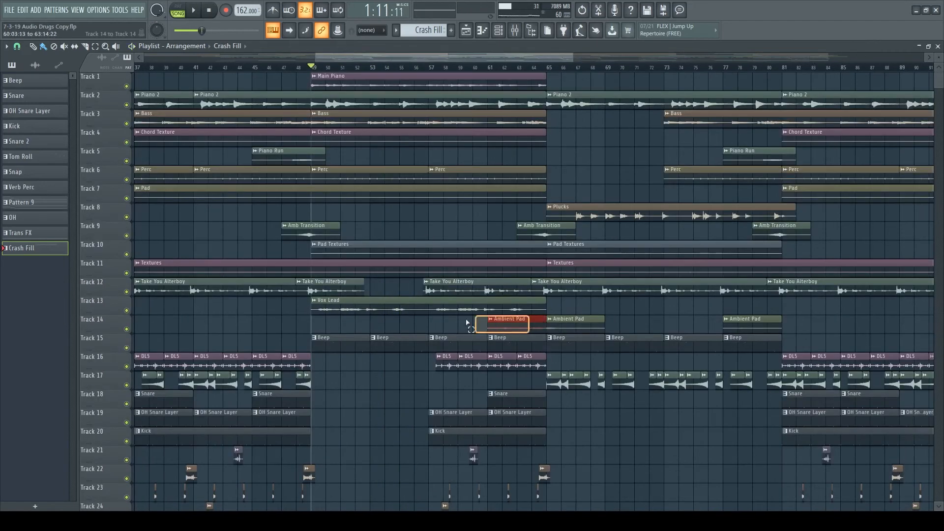
# - Turn off the Vox Lead solo and examine the section from bar 49, including Main Piano, Take You Alterboy, Snap and Rides
pyautogui.moveTo(467, 322); pyautogui.dragTo(317, 80)
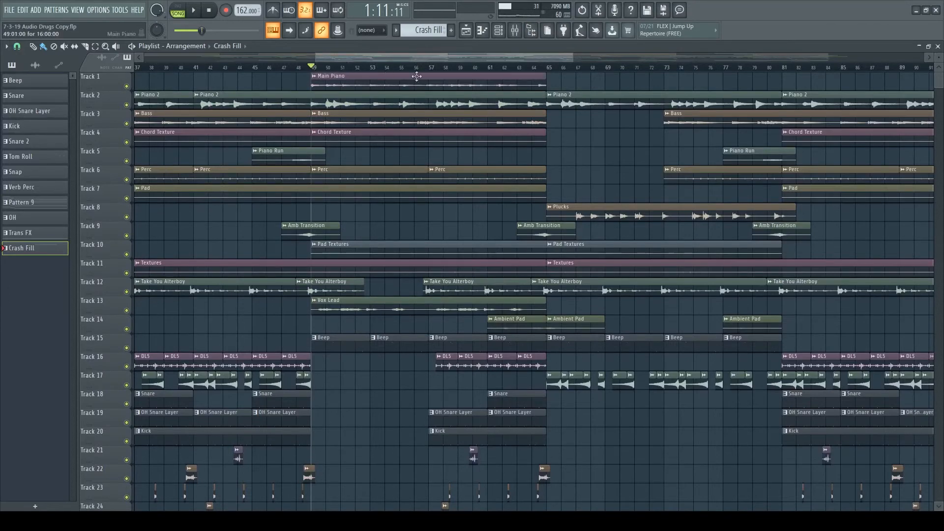
pyautogui.click(315, 84)
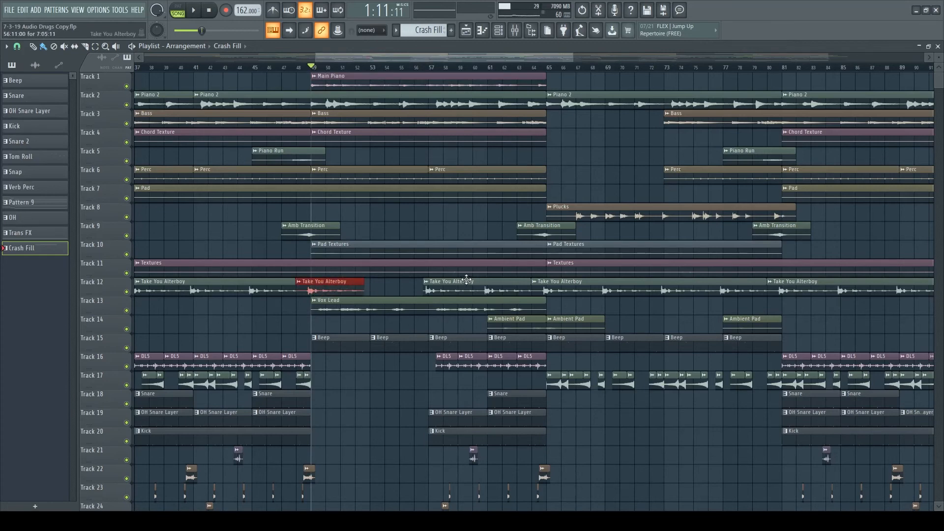
pyautogui.scroll(-1, 435, 333)
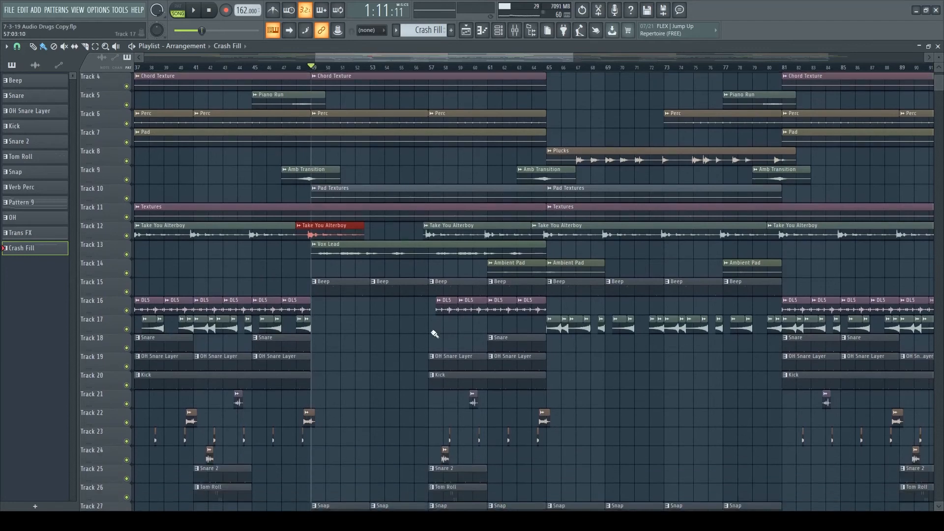
pyautogui.scroll(-2, 389, 300)
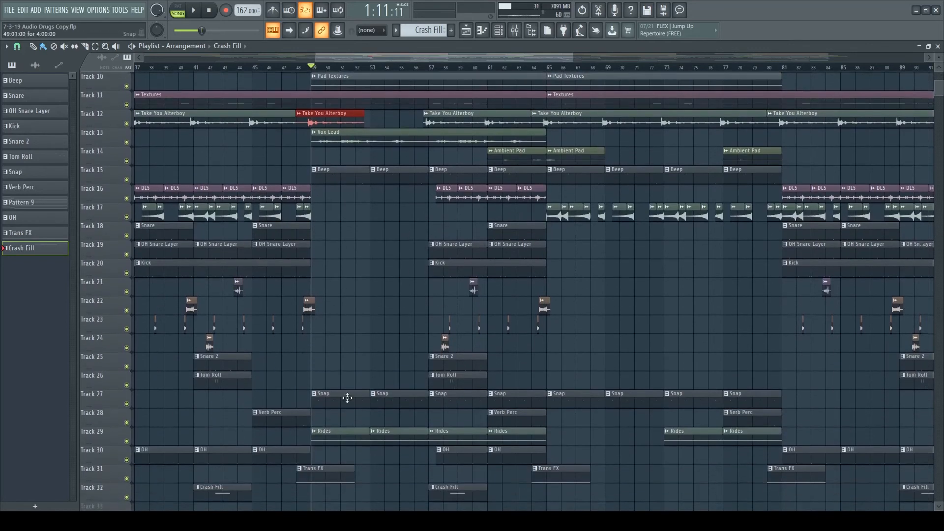
pyautogui.scroll(-1, 392, 390)
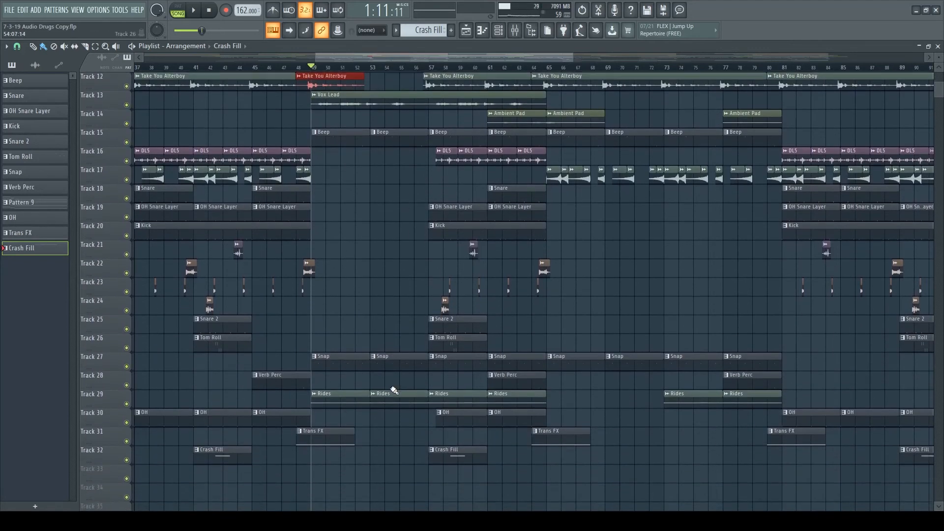
pyautogui.scroll(2, 424, 383)
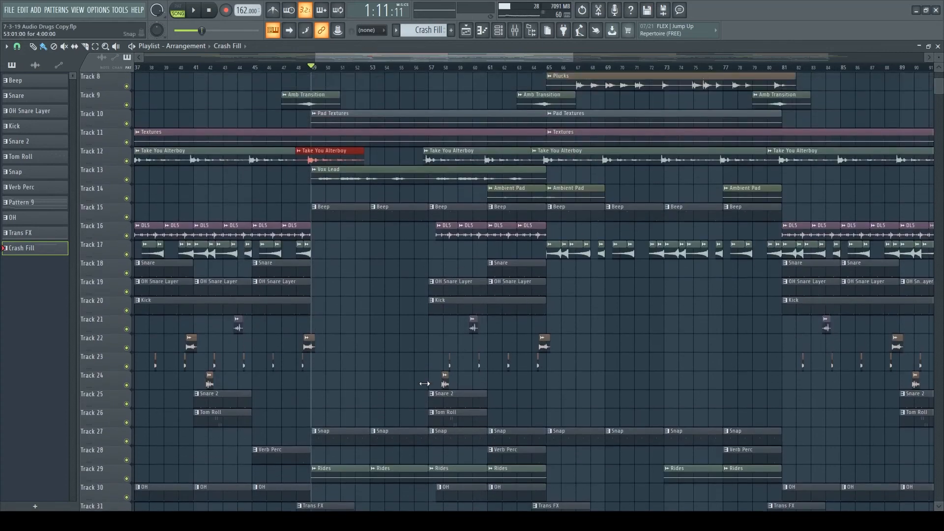
# - Listen to the full arrangement through bars 45 to 53, reviewing the tracks from Main Piano down to Crash Fill
pyautogui.scroll(1, 423, 295)
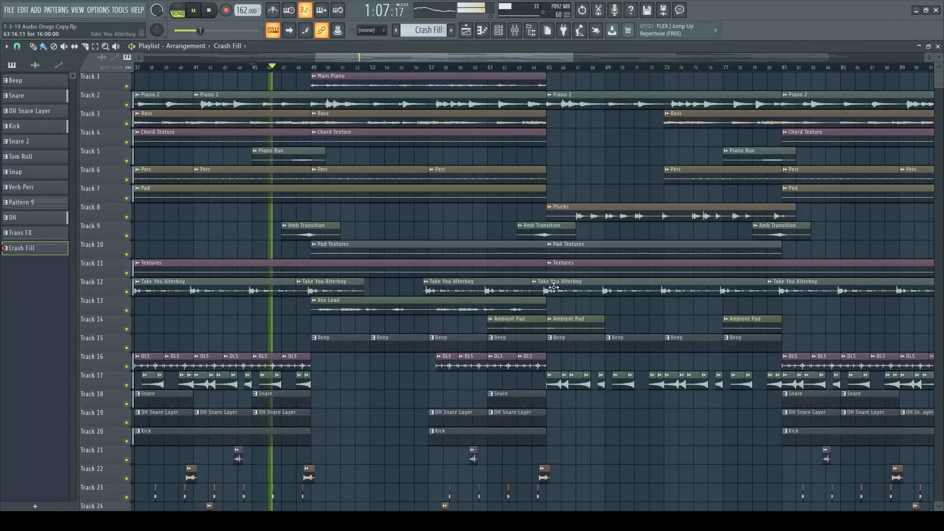
pyautogui.scroll(-4, 446, 370)
pyautogui.scroll(-3, 446, 370)
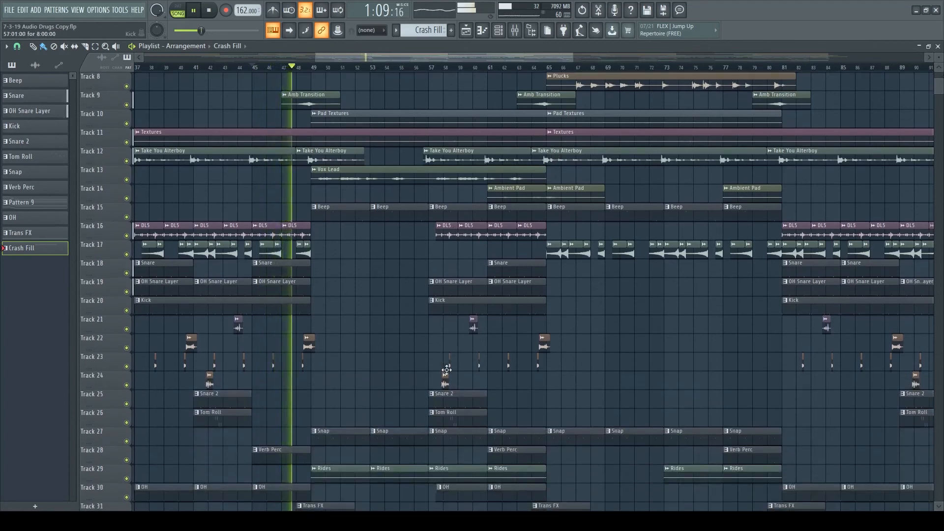
pyautogui.scroll(6, 428, 368)
pyautogui.scroll(1, 416, 369)
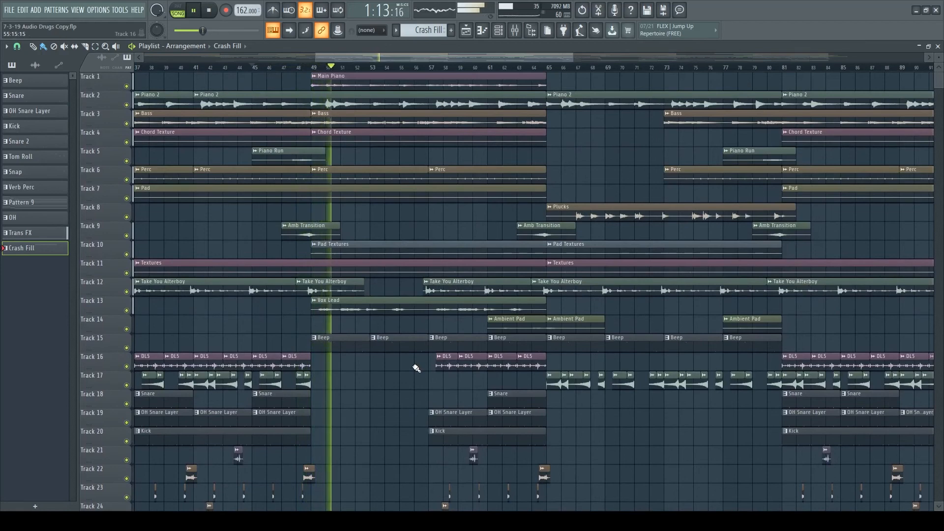
pyautogui.scroll(-2, 416, 368)
pyautogui.scroll(2, 427, 370)
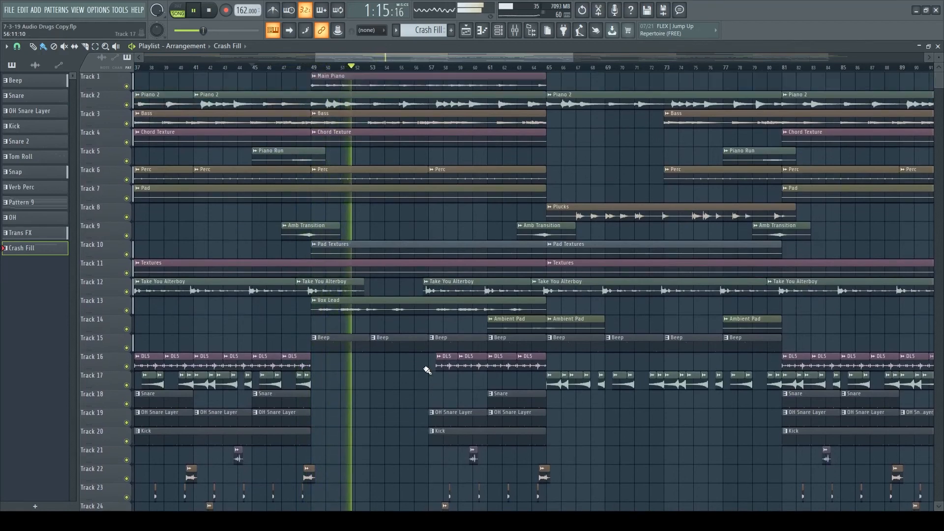
pyautogui.scroll(-10, 427, 371)
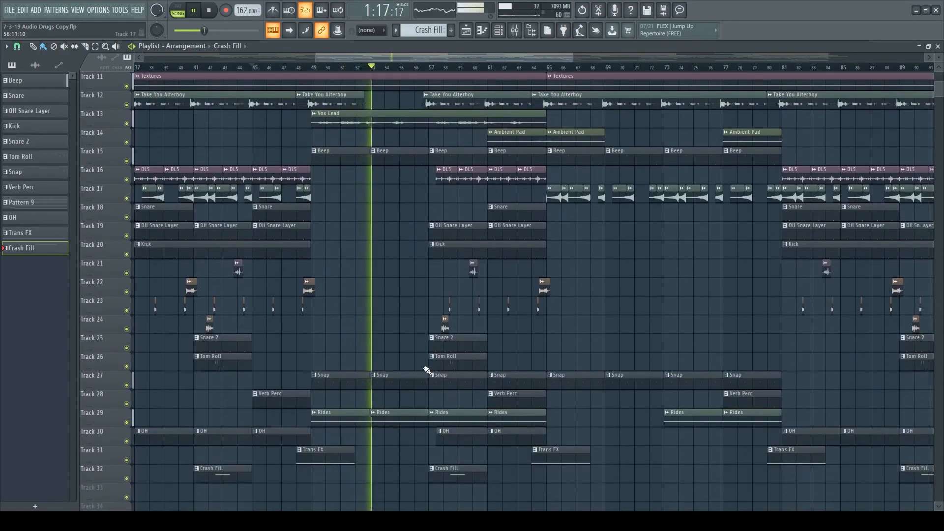
pyautogui.scroll(10, 427, 371)
# - Follow playback through bars 54 to 64, examining the Vox Lead, Ambient Pad, DLS, Snare, Kick and Tom Roll parts
pyautogui.moveTo(385, 63); pyautogui.dragTo(406, 61)
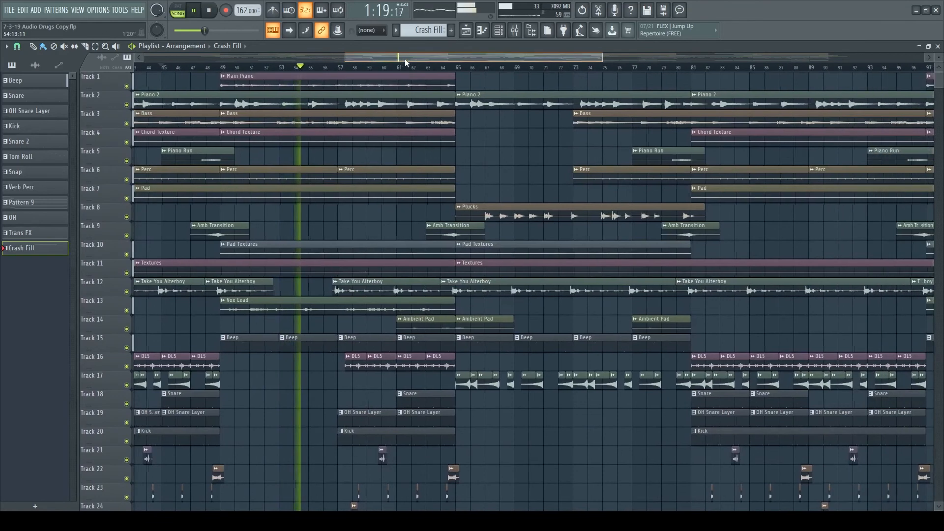
pyautogui.keyDown('ctrl'); pyautogui.scroll(2, 378, 101); pyautogui.keyUp('ctrl')
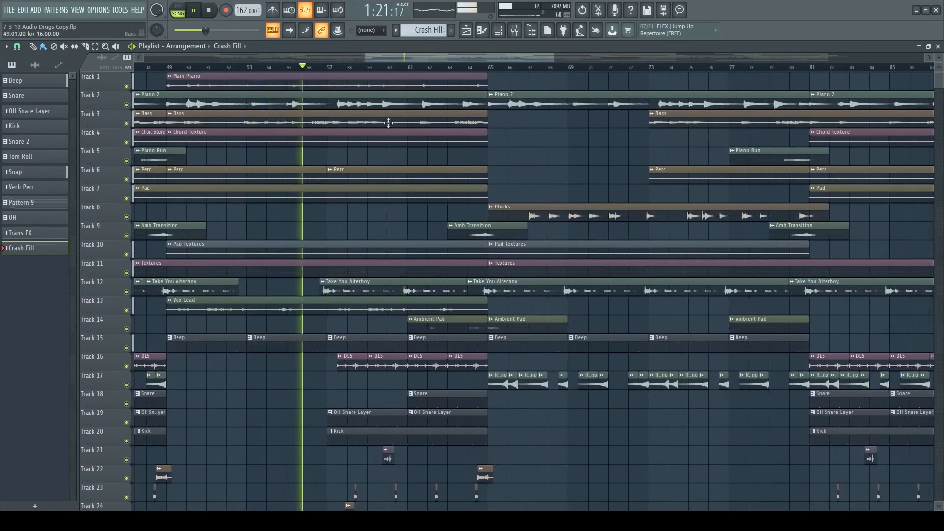
pyautogui.scroll(-1, 454, 275)
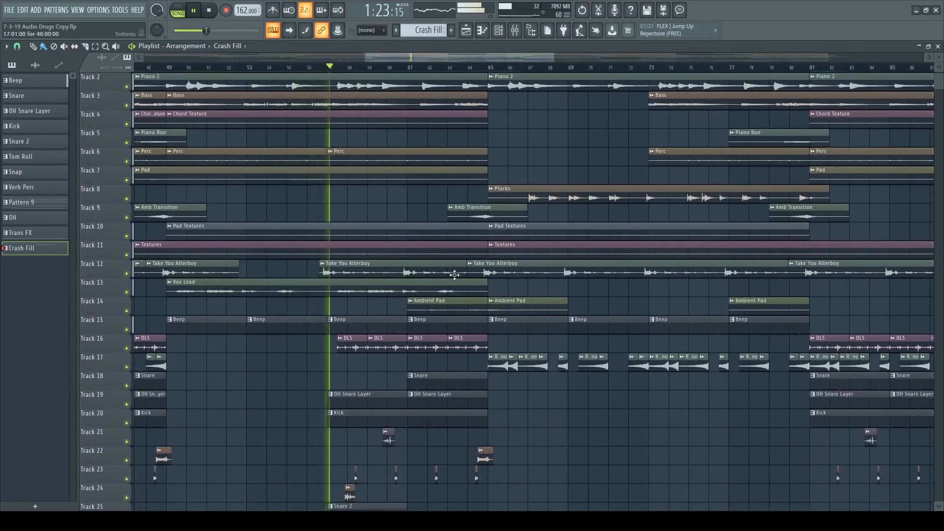
pyautogui.scroll(1, 453, 272)
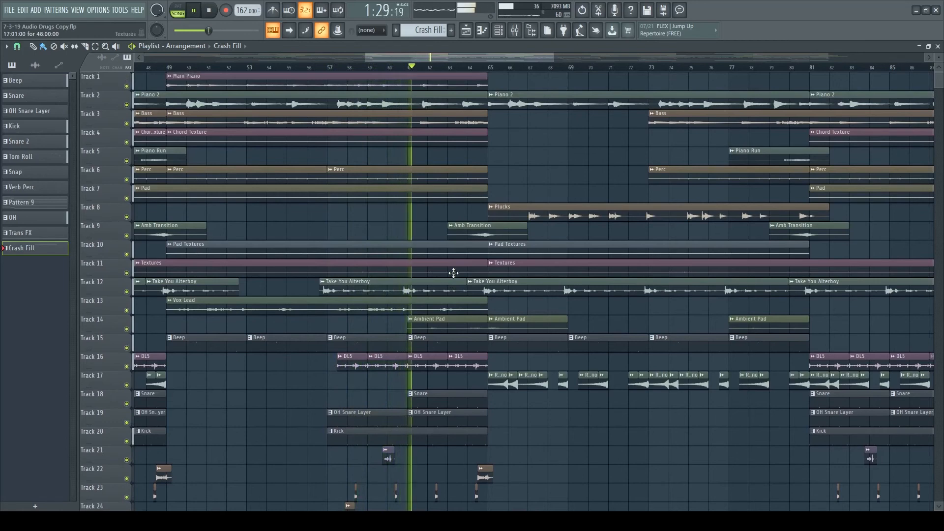
pyautogui.scroll(-1, 453, 272)
pyautogui.scroll(-1, 453, 273)
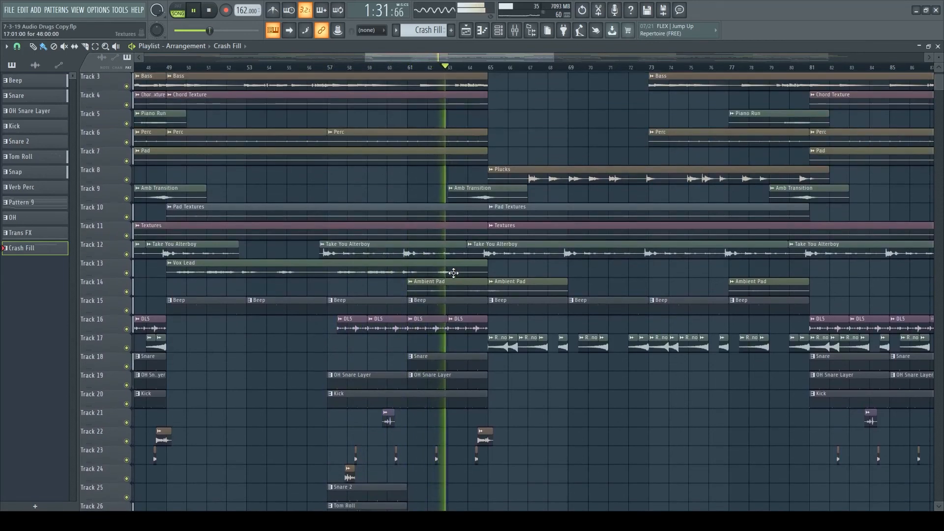
pyautogui.scroll(2, 453, 272)
pyautogui.moveTo(417, 58); pyautogui.dragTo(427, 58)
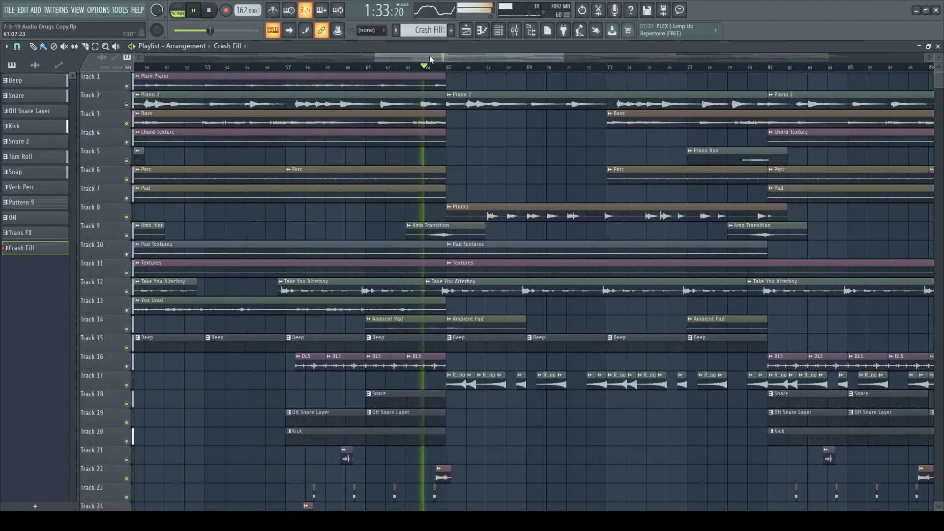
pyautogui.scroll(-4, 436, 72)
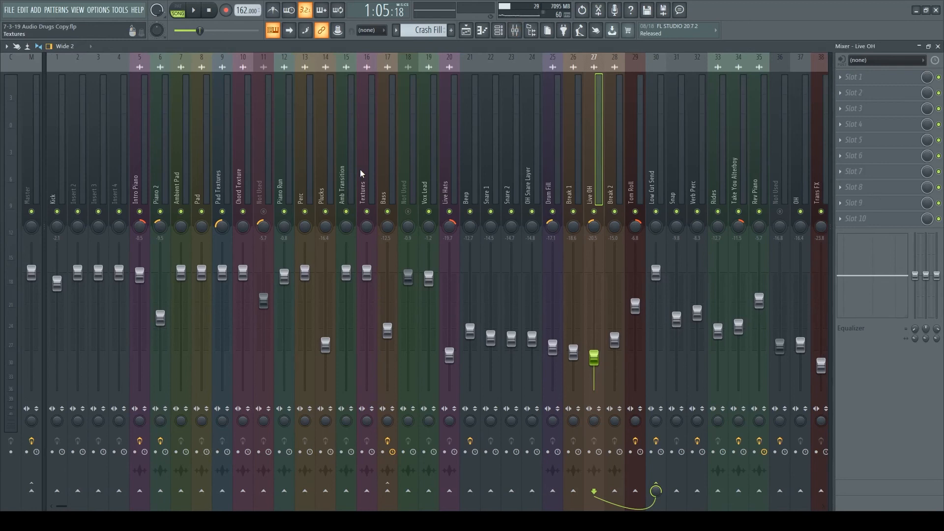
# - Inspect the effect slots of the Not Used mixer tracks 11 and 18 and of Intro Piano through Pad Textures
pyautogui.click(263, 187)
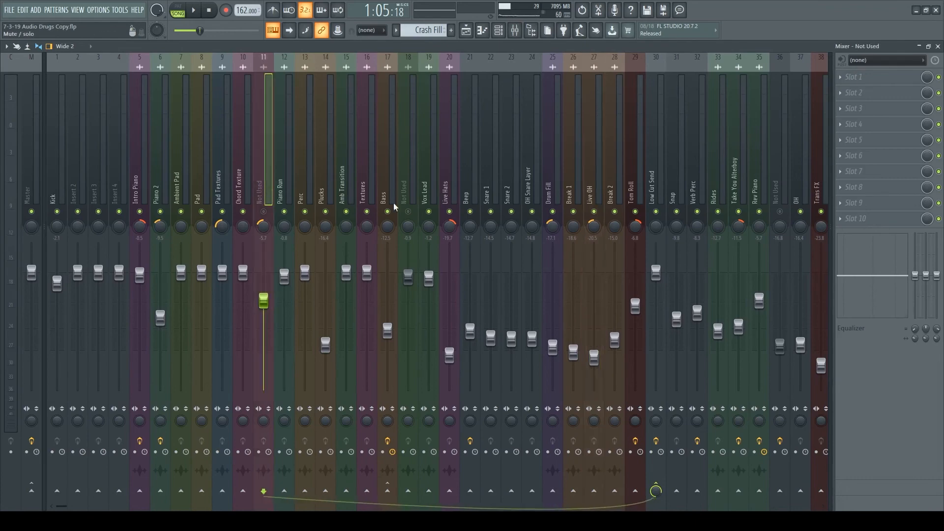
pyautogui.click(407, 189)
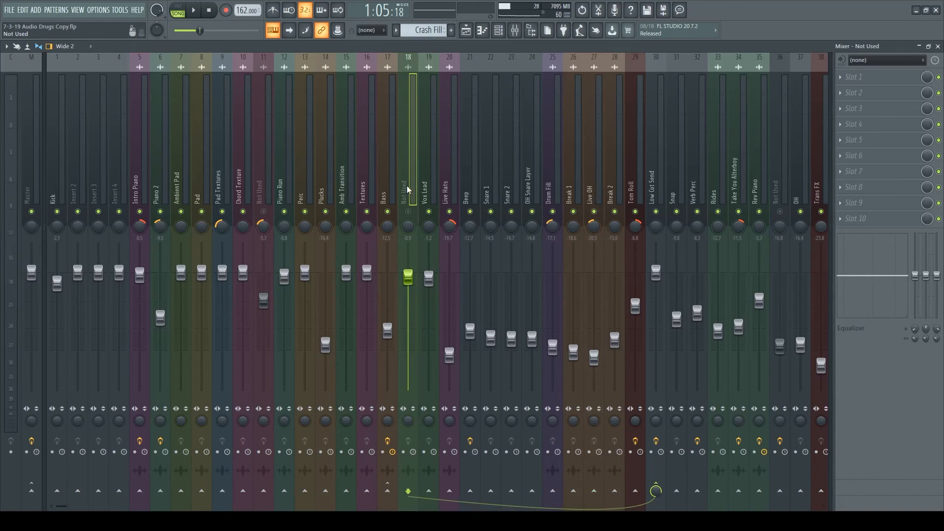
pyautogui.click(137, 193)
pyautogui.click(160, 192)
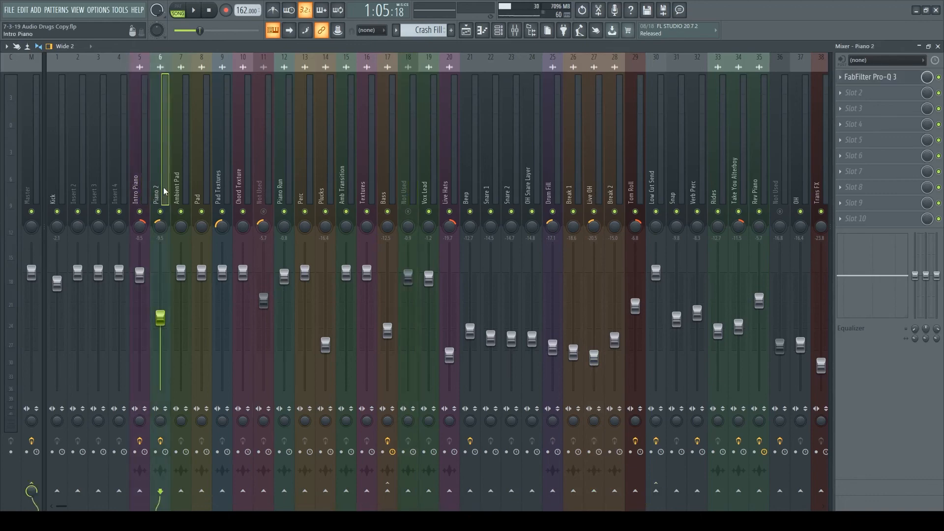
pyautogui.click(181, 192)
pyautogui.click(202, 192)
pyautogui.click(220, 191)
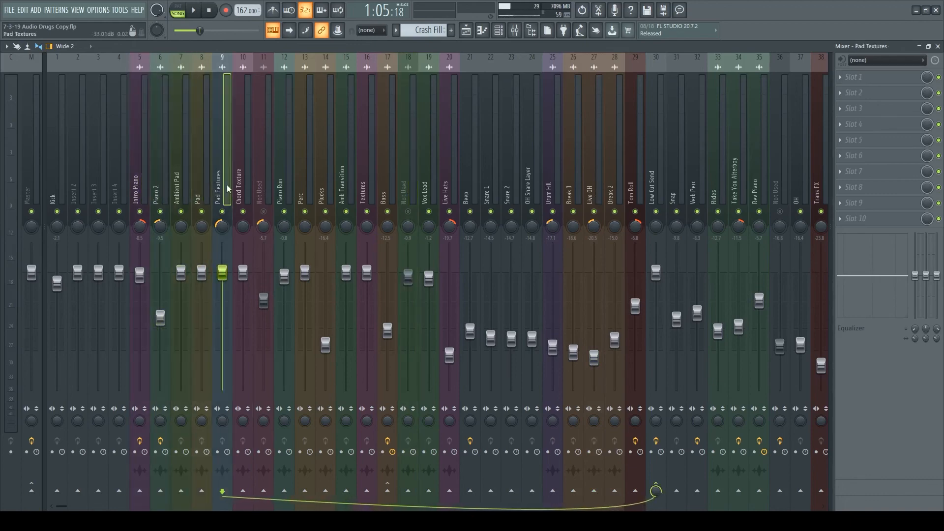
# - Review the effect slots on the mixer tracks from Pad Textures through Bass and from Vox Lead through Drum Fill
pyautogui.moveTo(225, 178); pyautogui.dragTo(393, 181)
pyautogui.click(905, 94)
pyautogui.click(904, 94)
pyautogui.moveTo(425, 186); pyautogui.dragTo(546, 186)
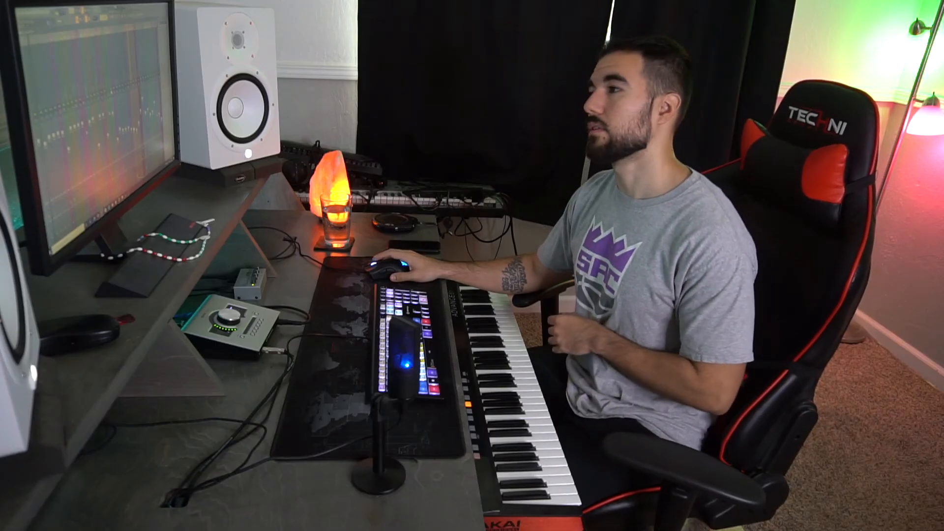